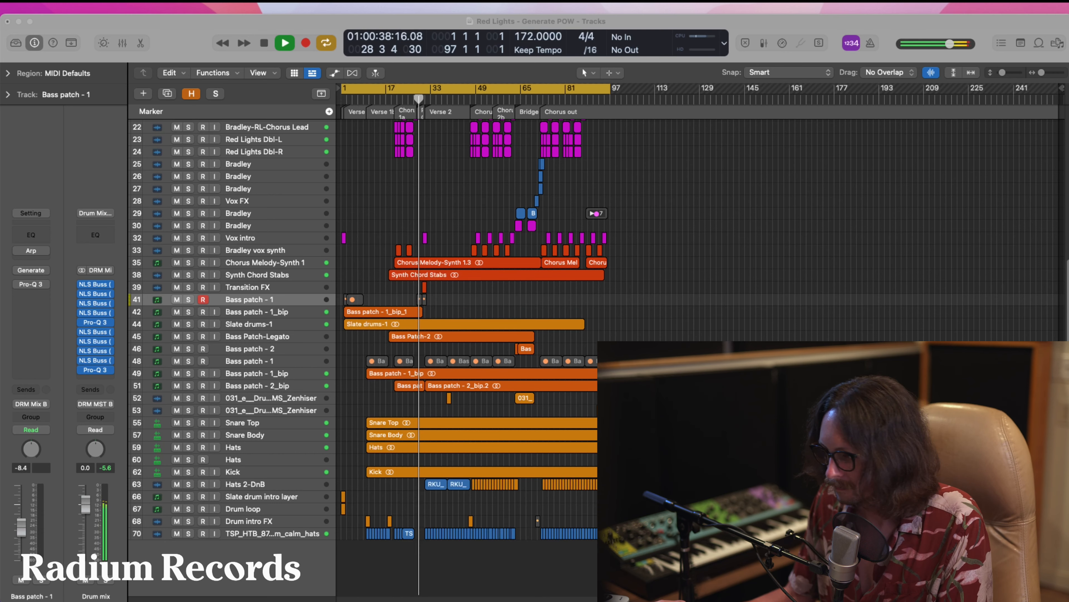
Step: Stop playback and move the Generate plug-in window aside to uncover the start of the arrangement
key("space")
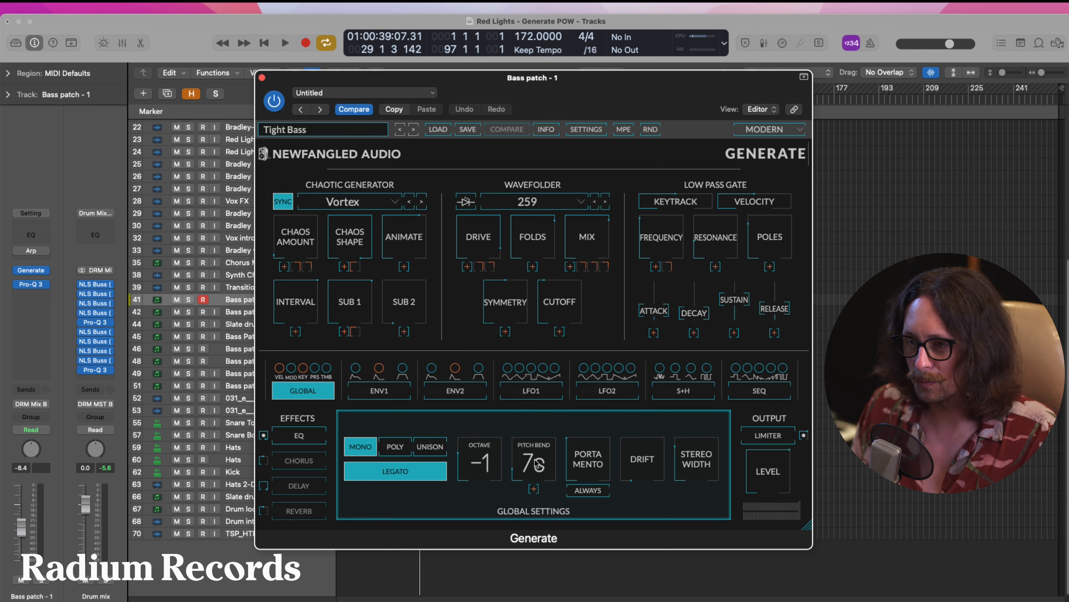
mouse_move(701, 463)
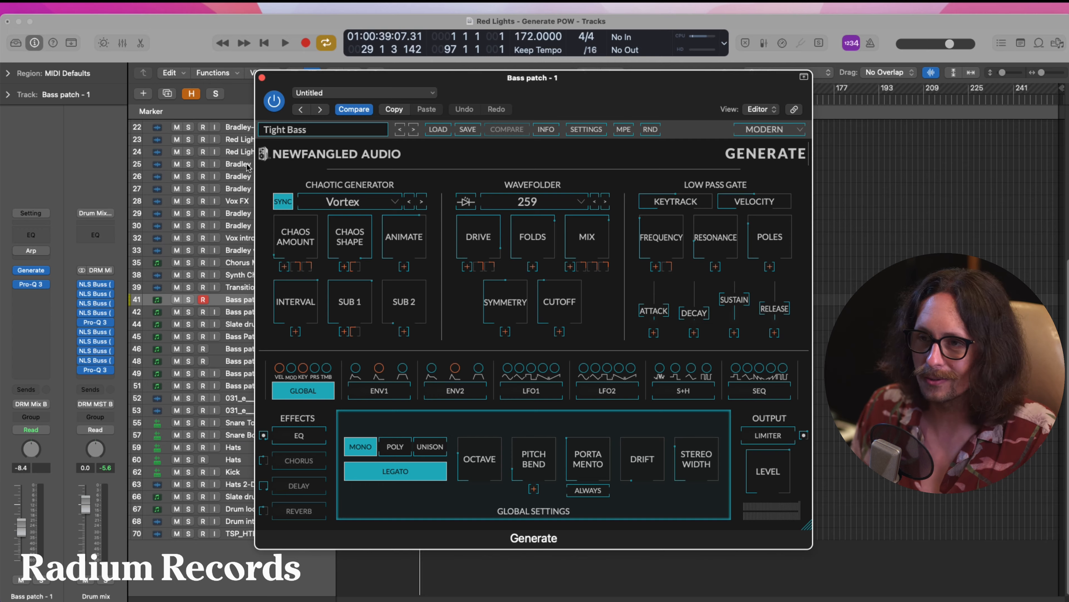
left_click_drag(350, 81, 579, 96)
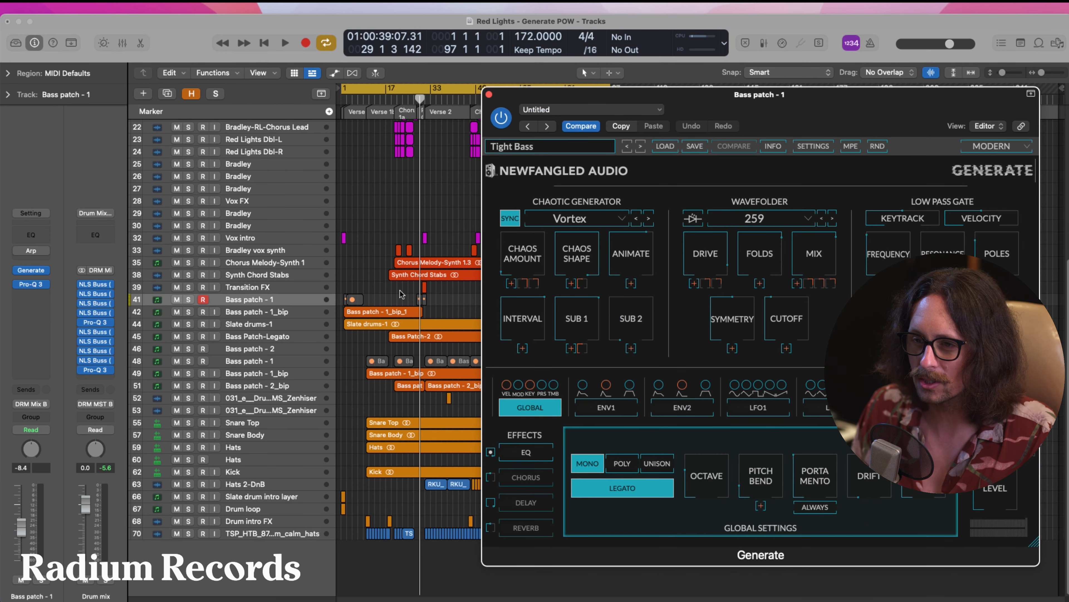
Step: Solo the Bass patch - 1 track (track 41) and audition its regions from the start with the Generate window in view
left_click_drag(442, 277, 276, 332)
left_click(252, 355)
left_click(346, 297, "ctrl+alt")
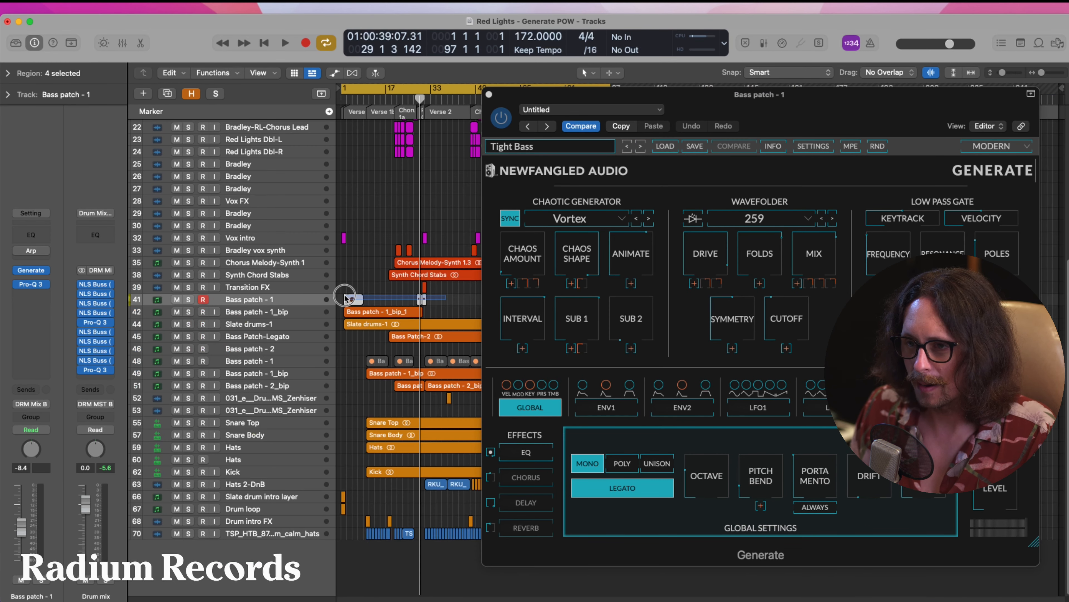
left_click(245, 311)
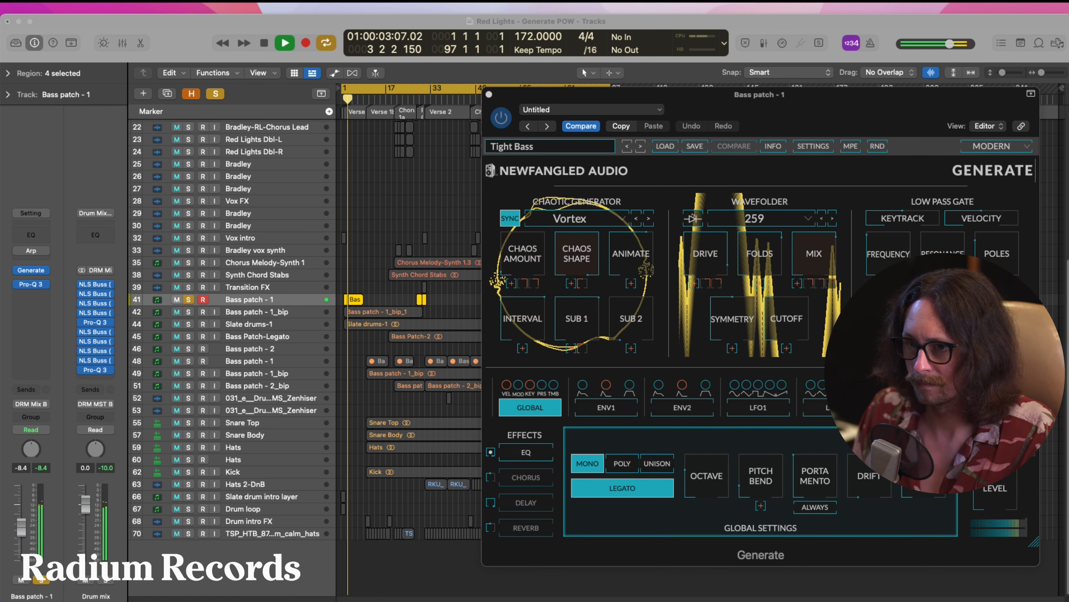
left_click_drag(827, 123, 593, 125)
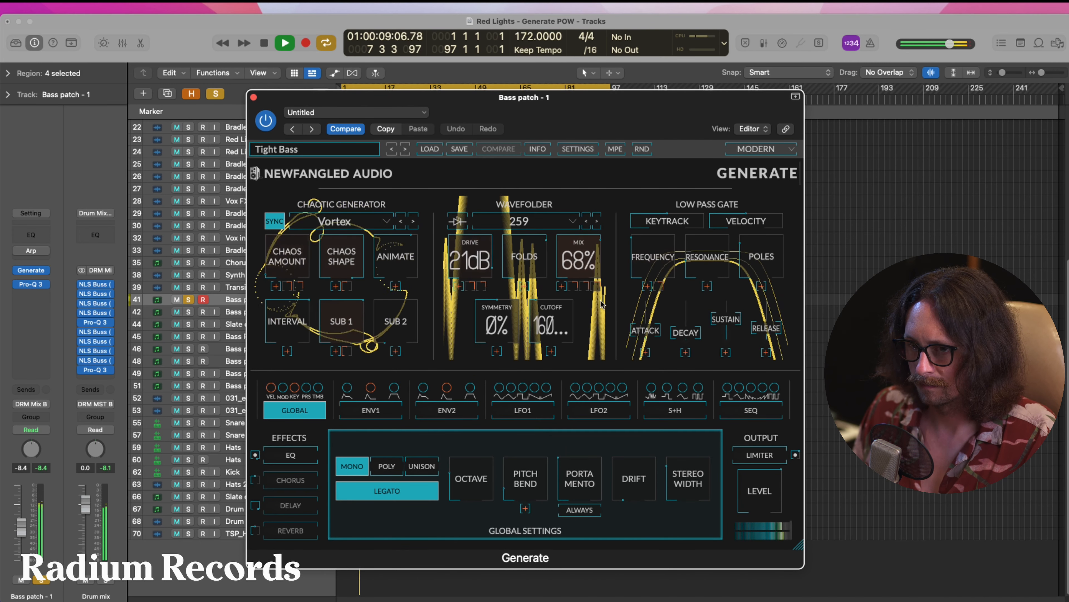
left_click_drag(555, 114, 667, 106)
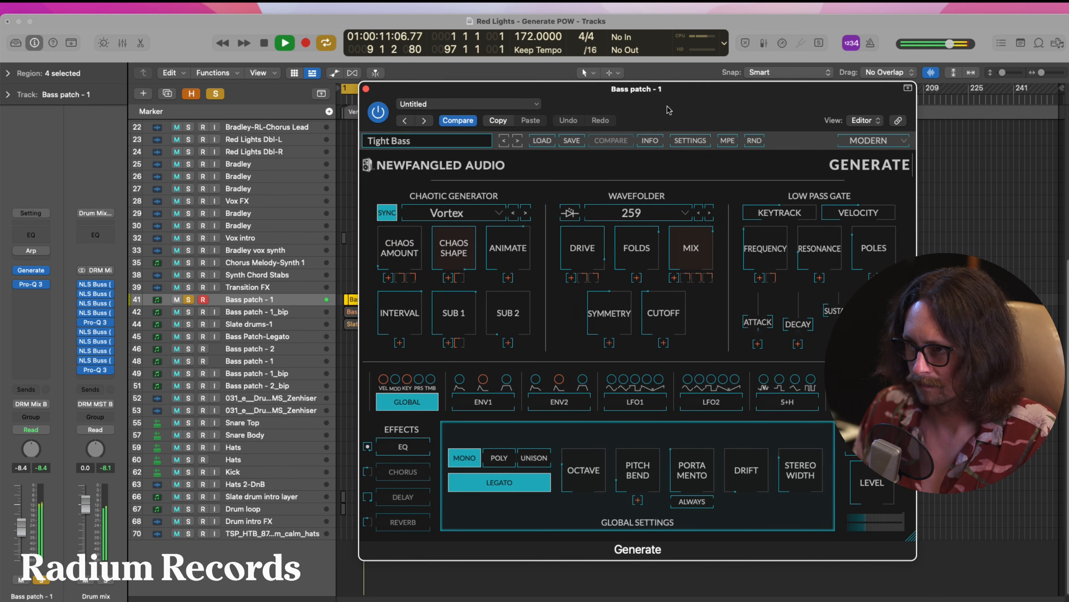
key("space")
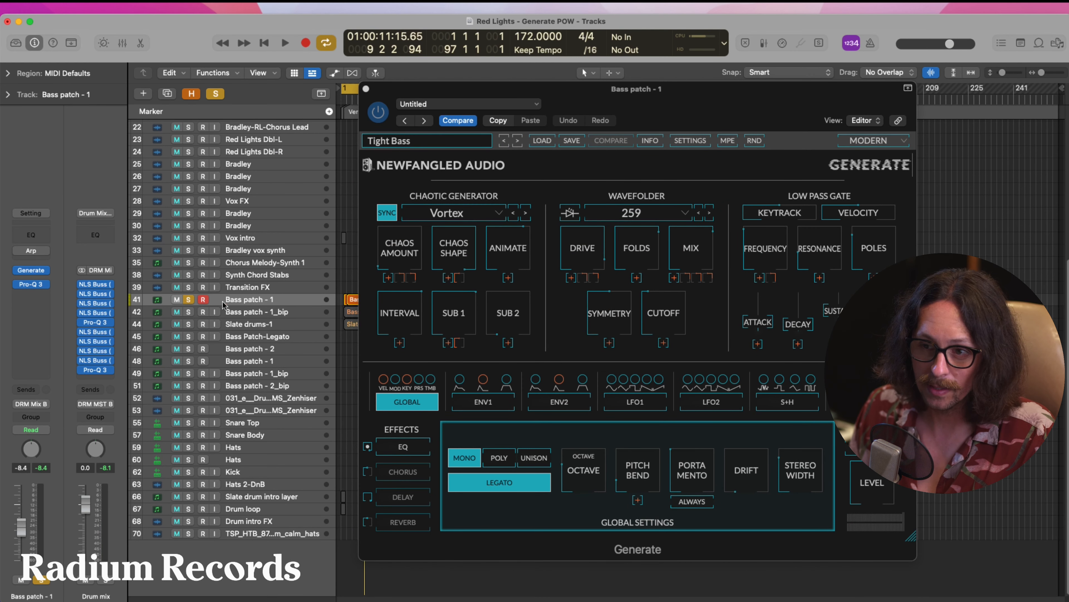
Step: Unsolo track 41, solo the bounced Bass patch - 1_bip track (track 42), and play it from the start
left_click(189, 299)
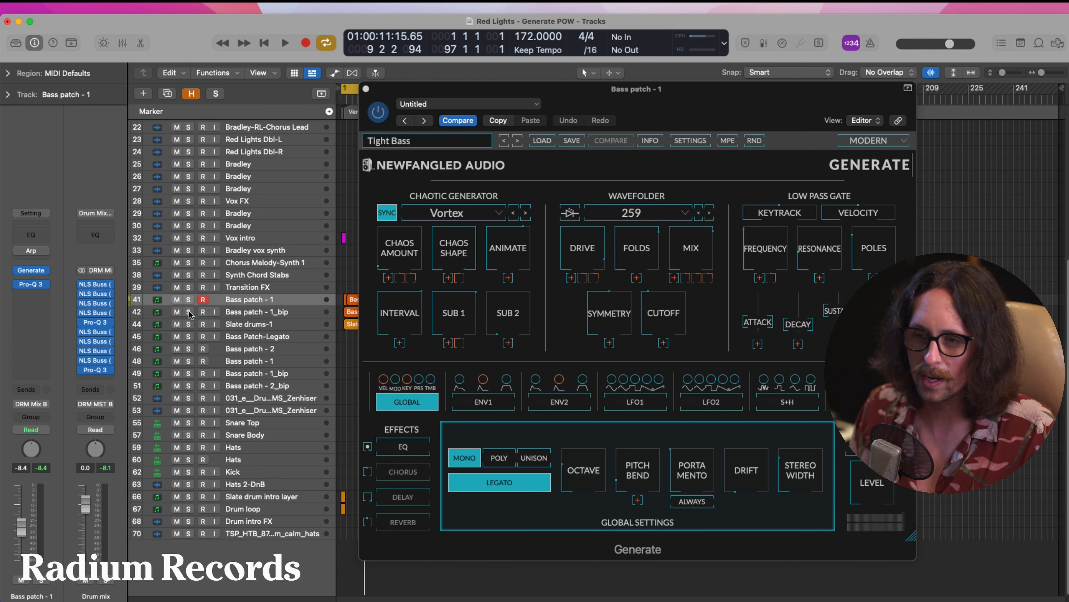
left_click(188, 312)
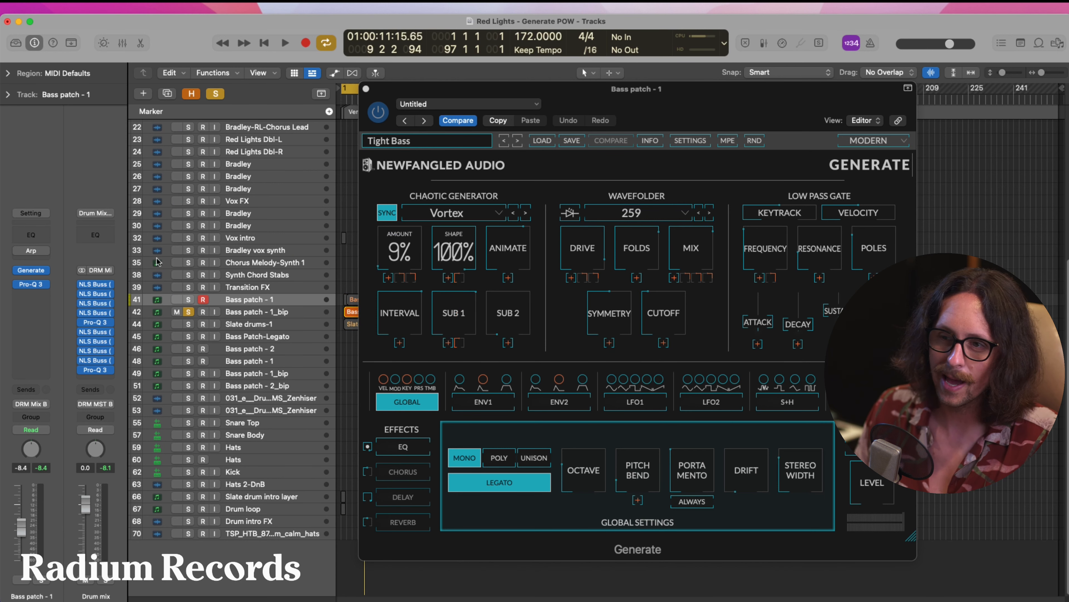
left_click(301, 312)
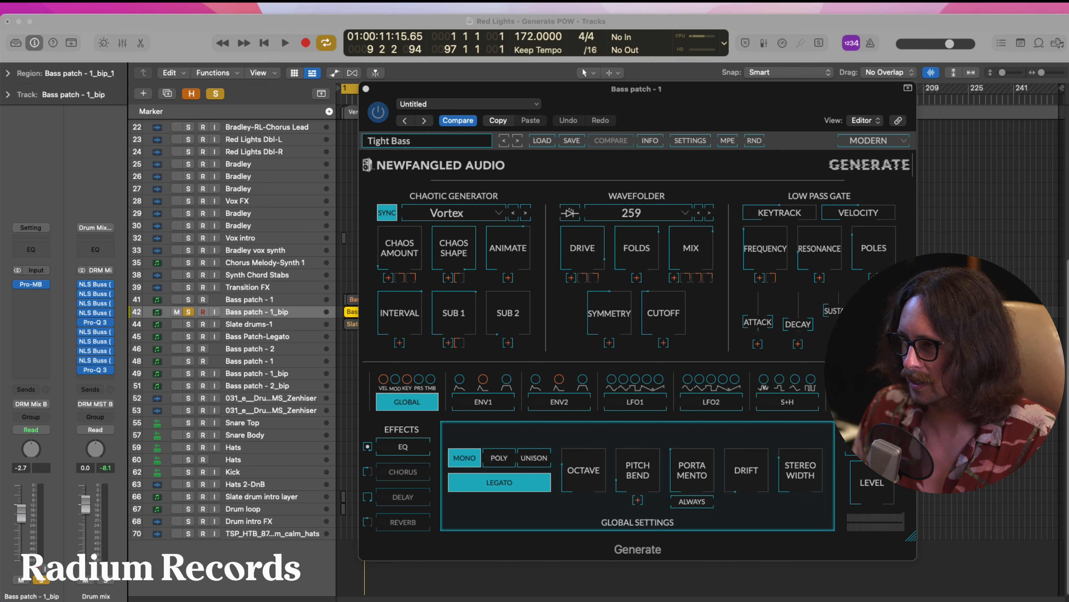
left_click(272, 316)
key("space")
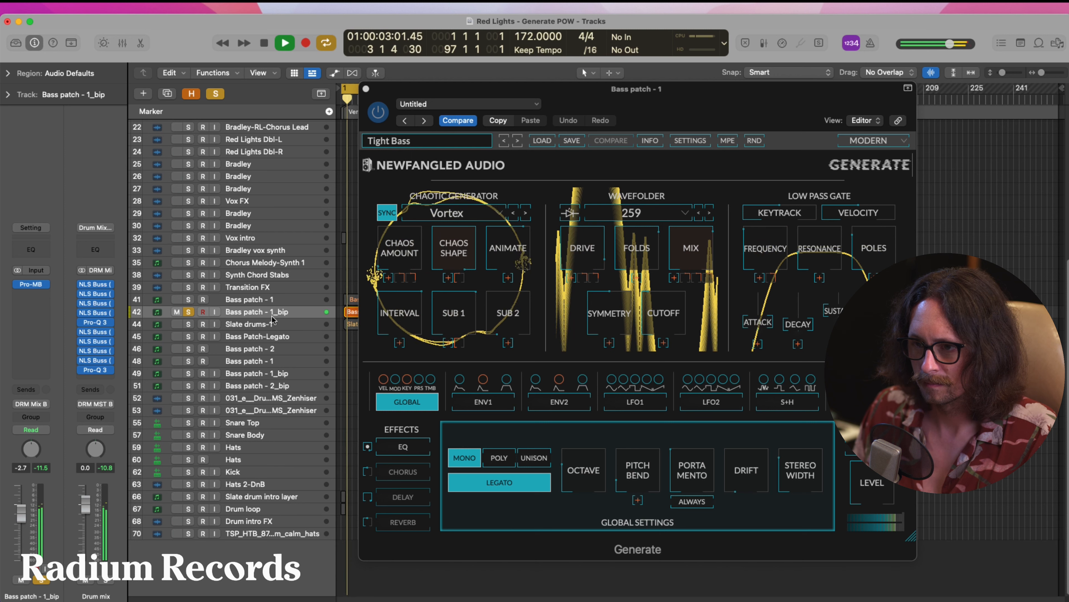
Step: Toggle the solo of the Slate drums-1 track during playback to compare the bounced bass with and without it
left_click(189, 324)
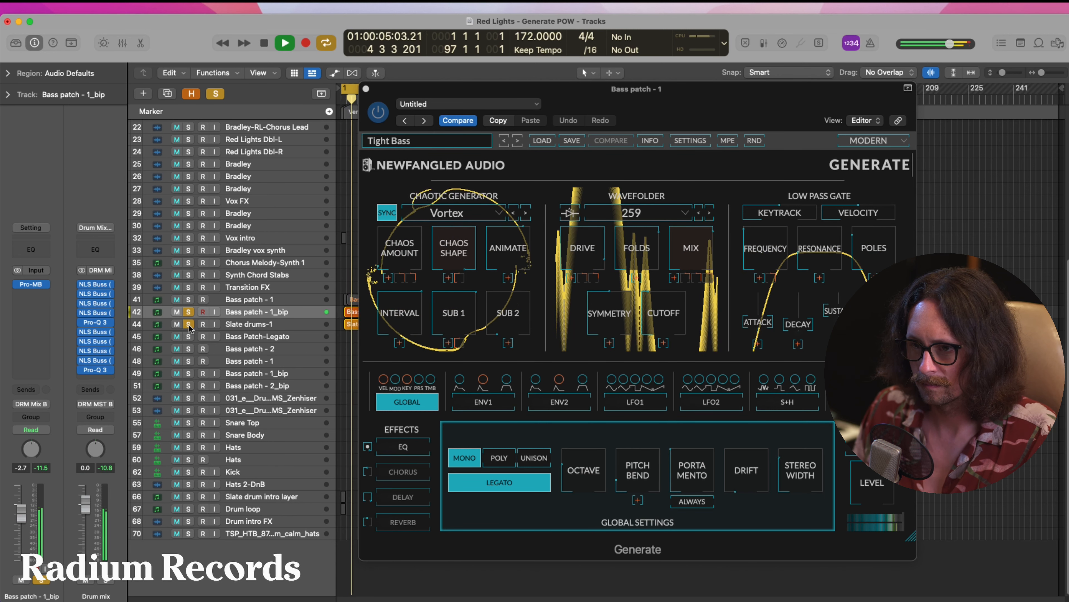
left_click(188, 325)
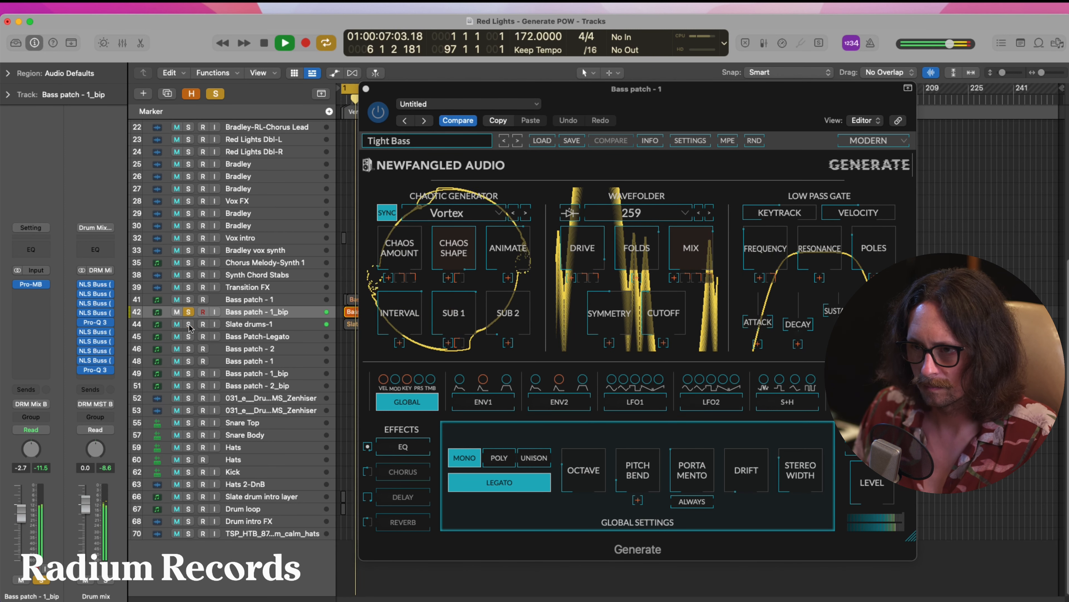
left_click(189, 324)
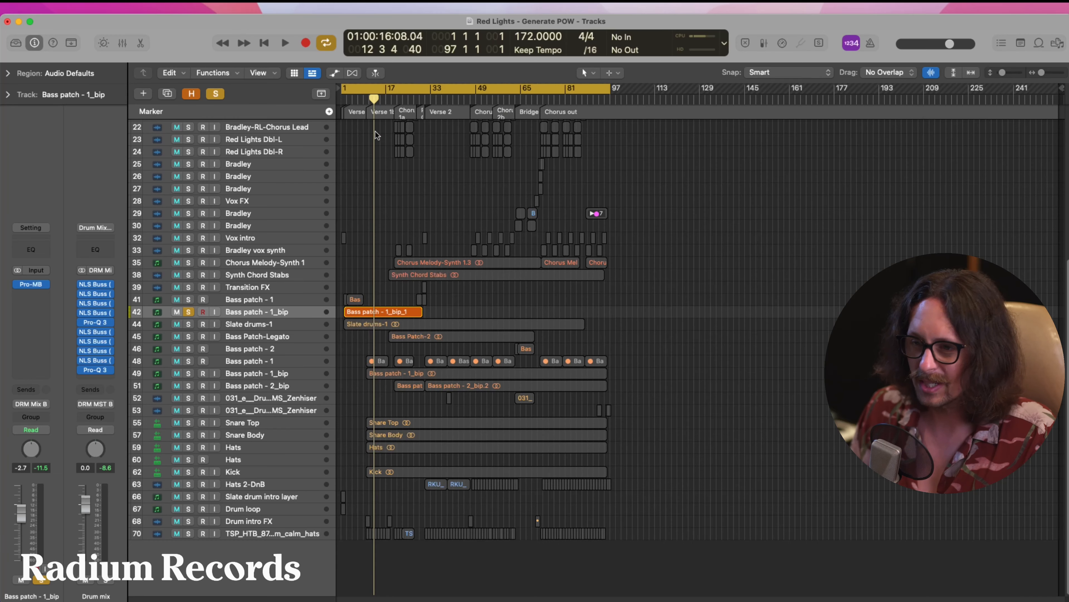
Step: Enlarge the track view, unsolo track 42, and solo the Bass patch - 1 track (track 48) instead
left_click_drag(652, 283, 407, 481)
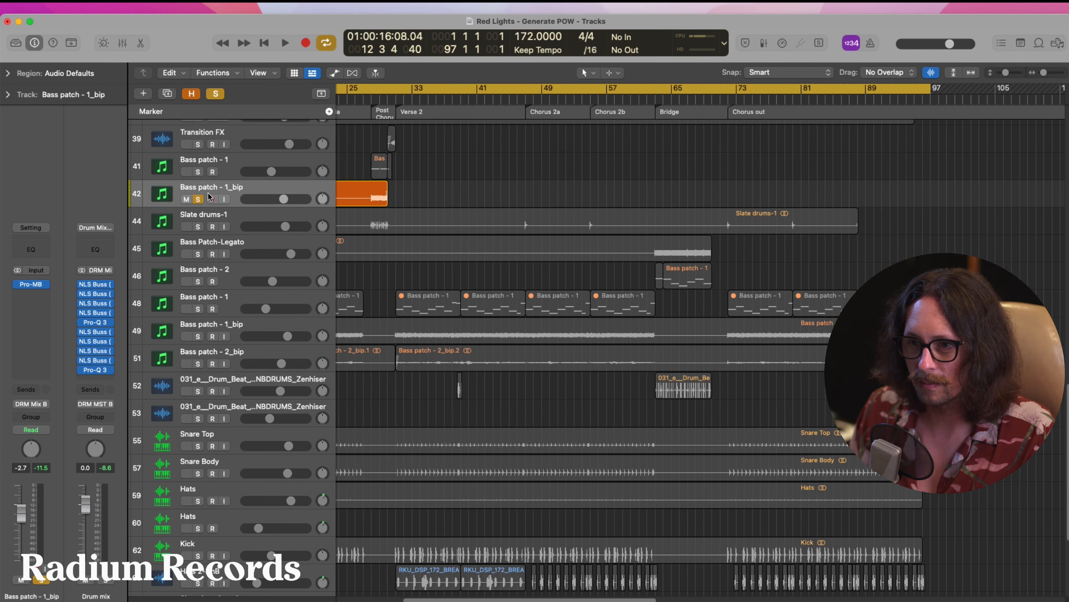
left_click(198, 199)
scroll(446, 285, "left", 3)
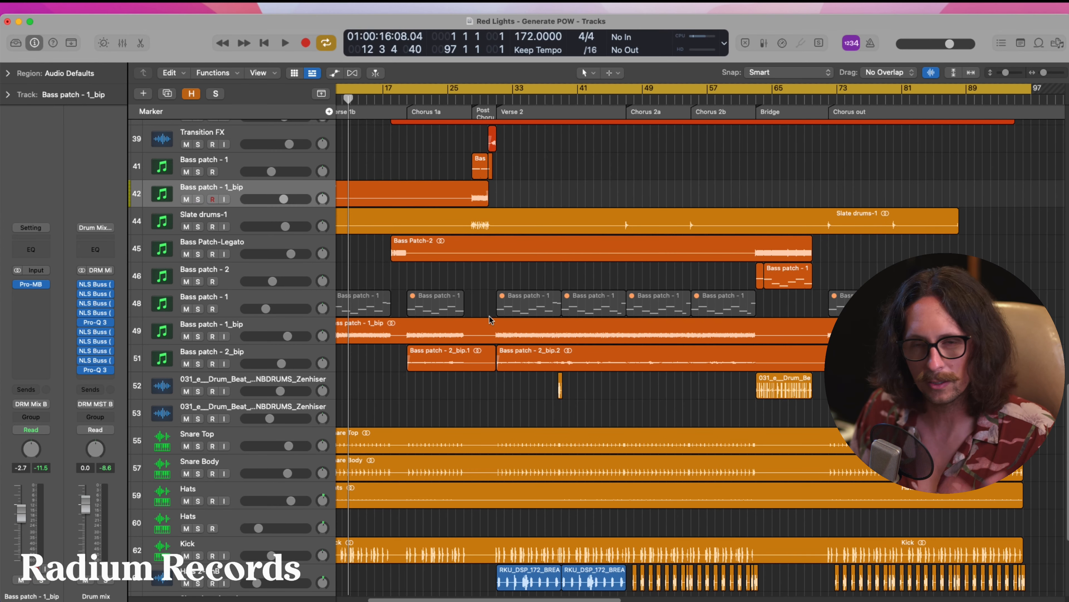
scroll(492, 314, "left", 4)
left_click(198, 309)
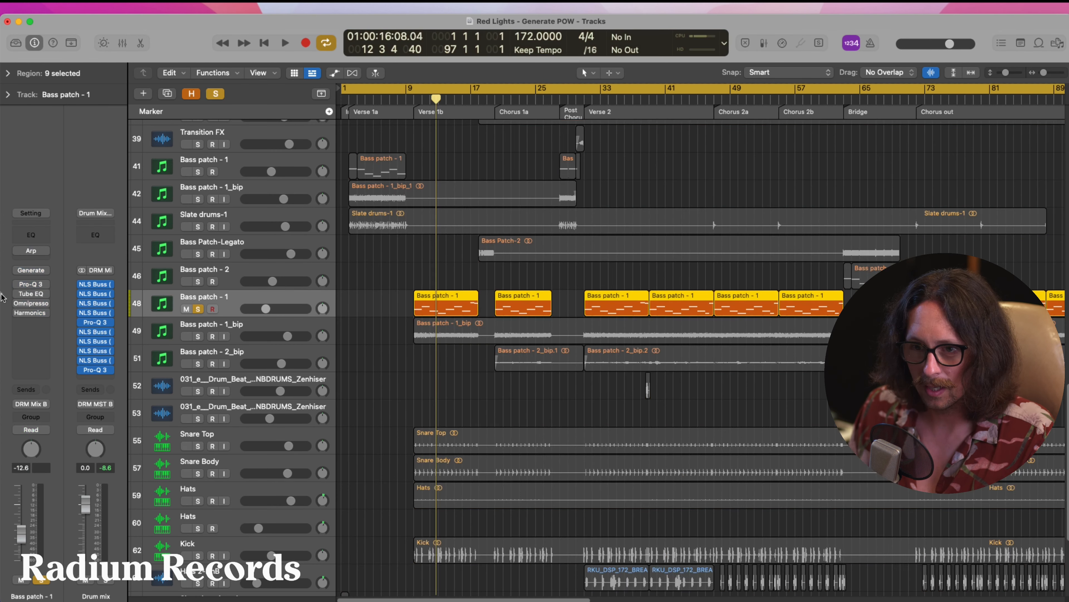
Step: Look at the Arpeggiator, Omnipressor and Harmonics plug-ins on track 48, closing their windows after viewing
left_click(32, 252)
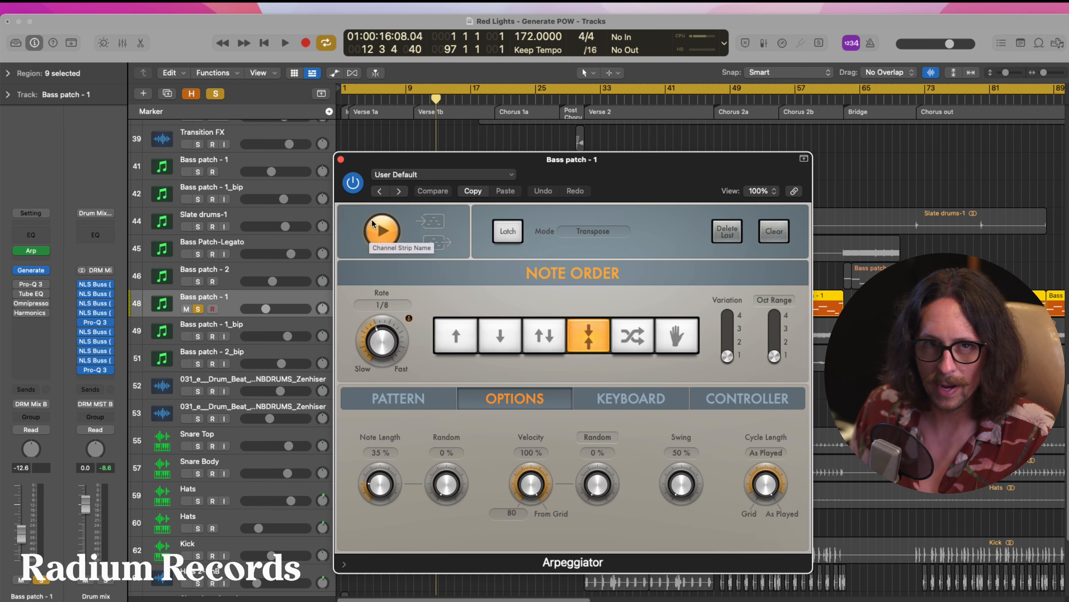
left_click(341, 158)
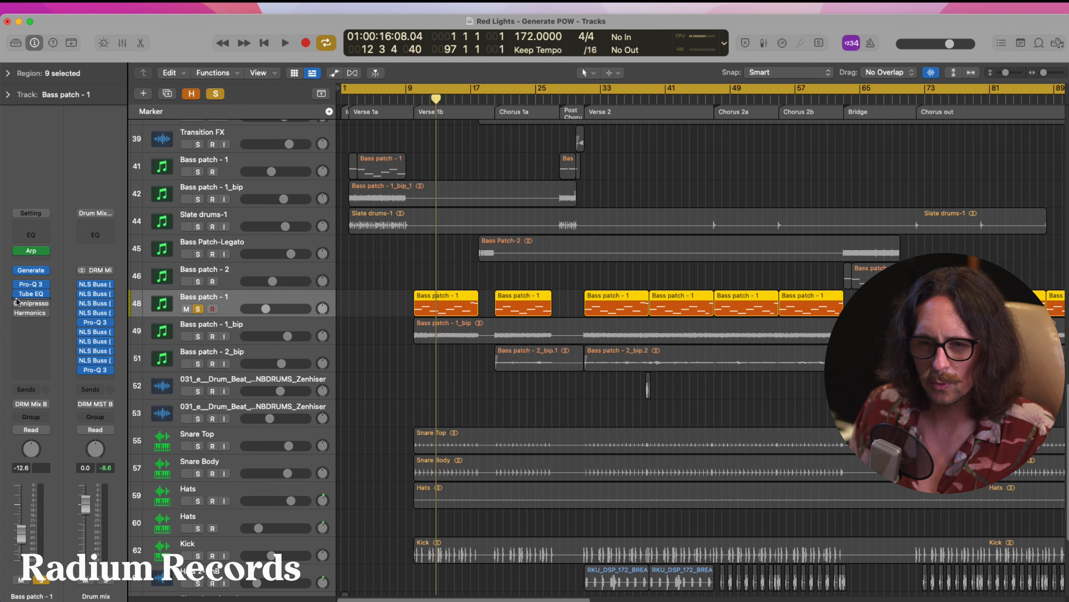
left_click(29, 306)
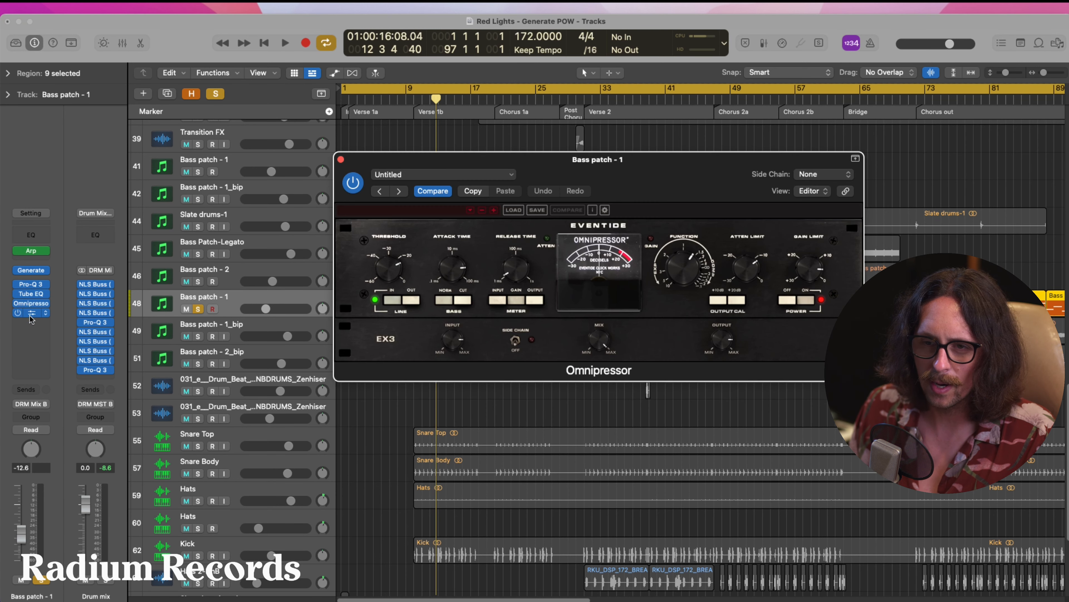
left_click(350, 174)
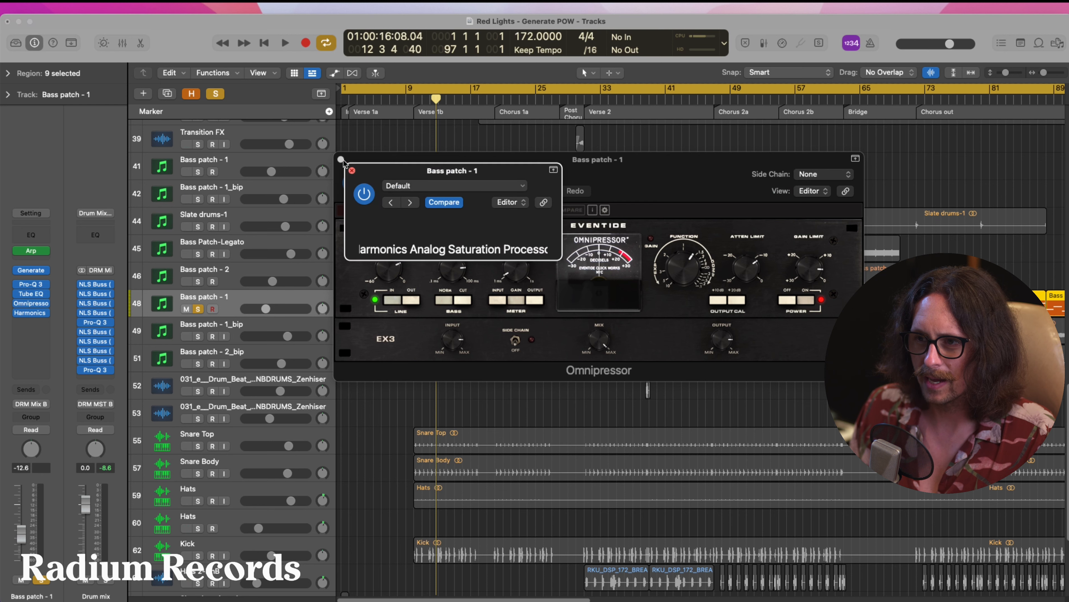
left_click(341, 159)
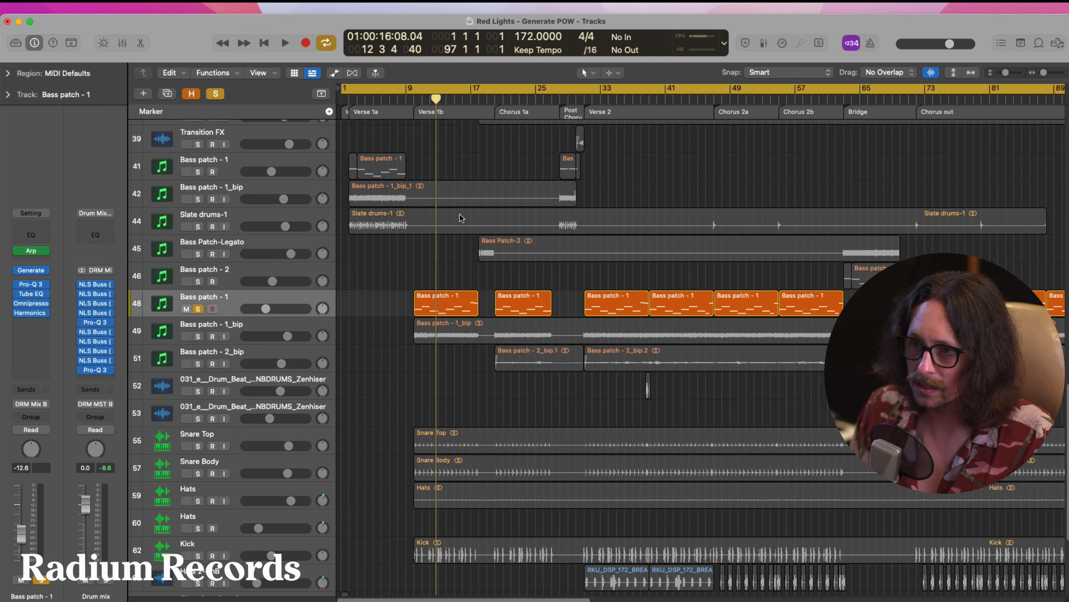
Step: Set the cycle range from the track 48 bass regions, play it, and move the cycle start to bar 10
key("super+u")
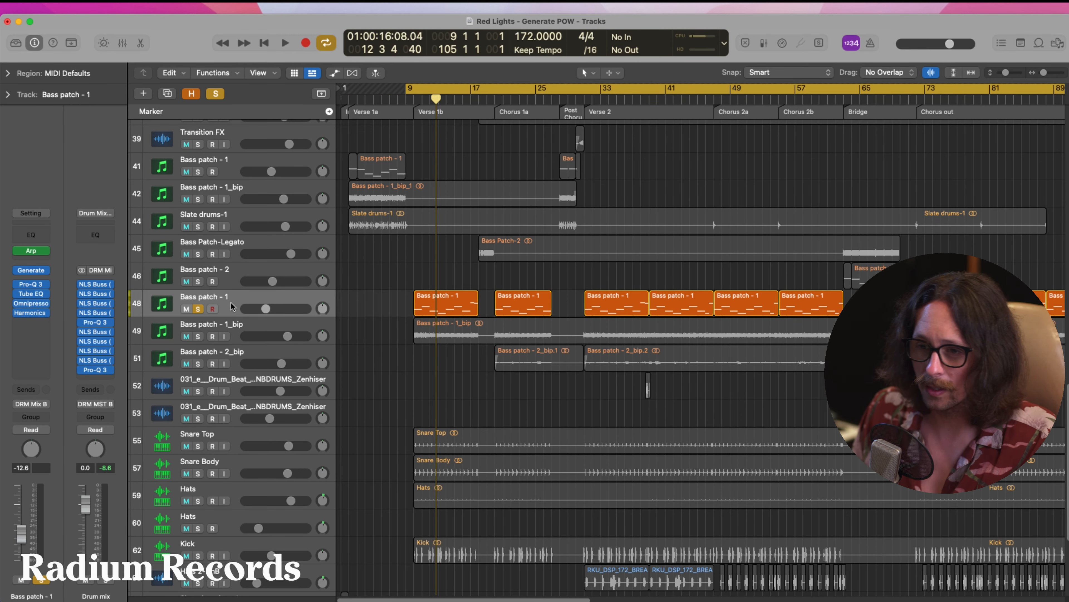
key("space")
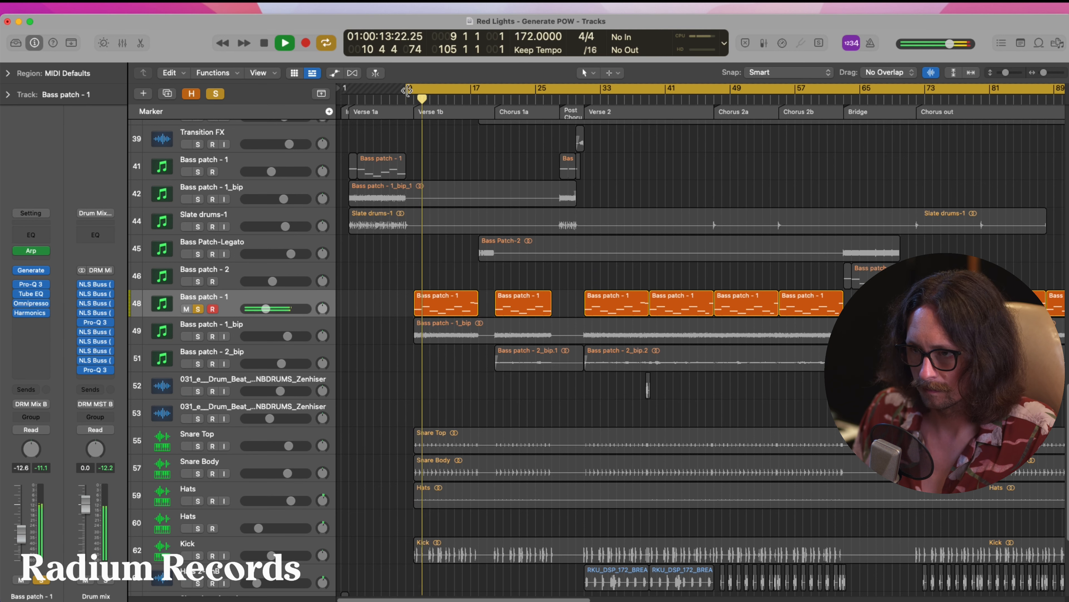
left_click_drag(409, 88, 412, 88)
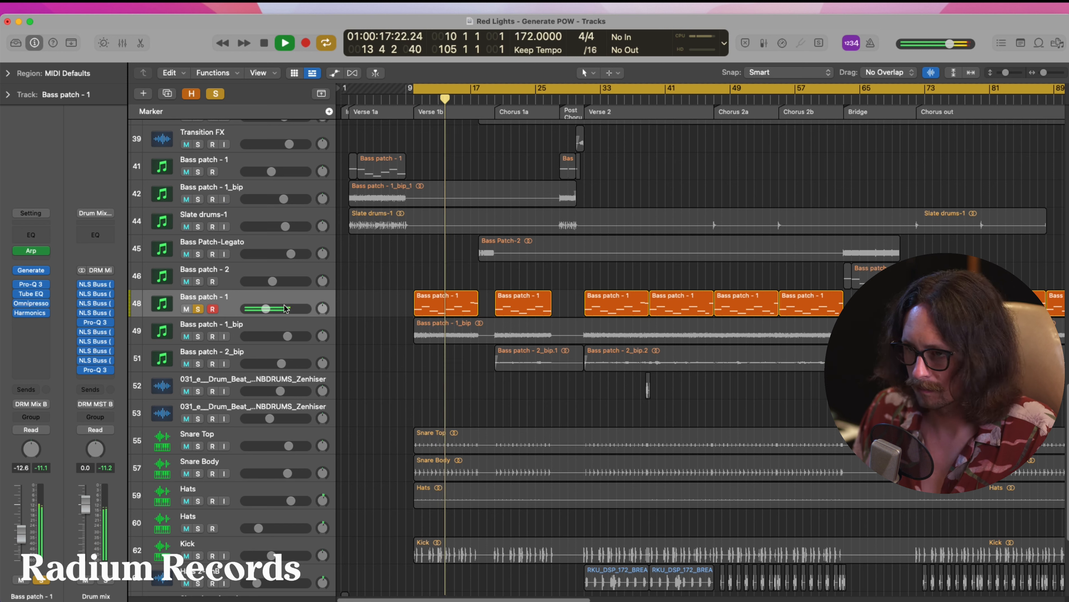
Step: Mute the bounced Bass patch - 1_bip (track 49), unsolo track 48, and lower track 48's volume to -13.8 dB
left_click(186, 336)
left_click(196, 310)
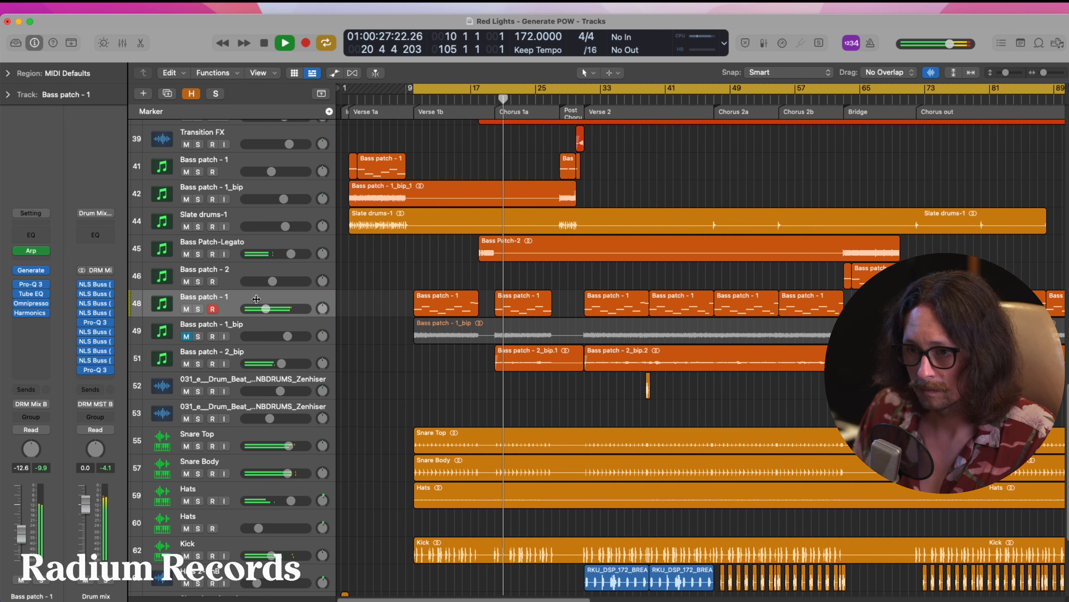
left_click(266, 309)
left_click_drag(265, 309, 264, 309)
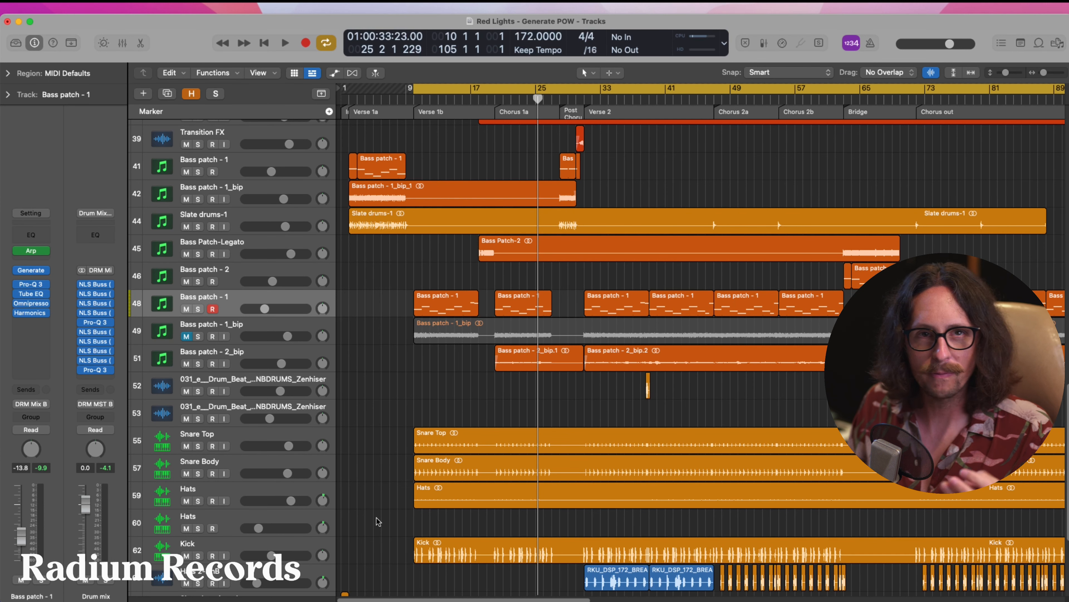
Step: Open the Generate synth of track 48, solo the track, and move the plug-in window clear of the track controls
left_click(246, 298)
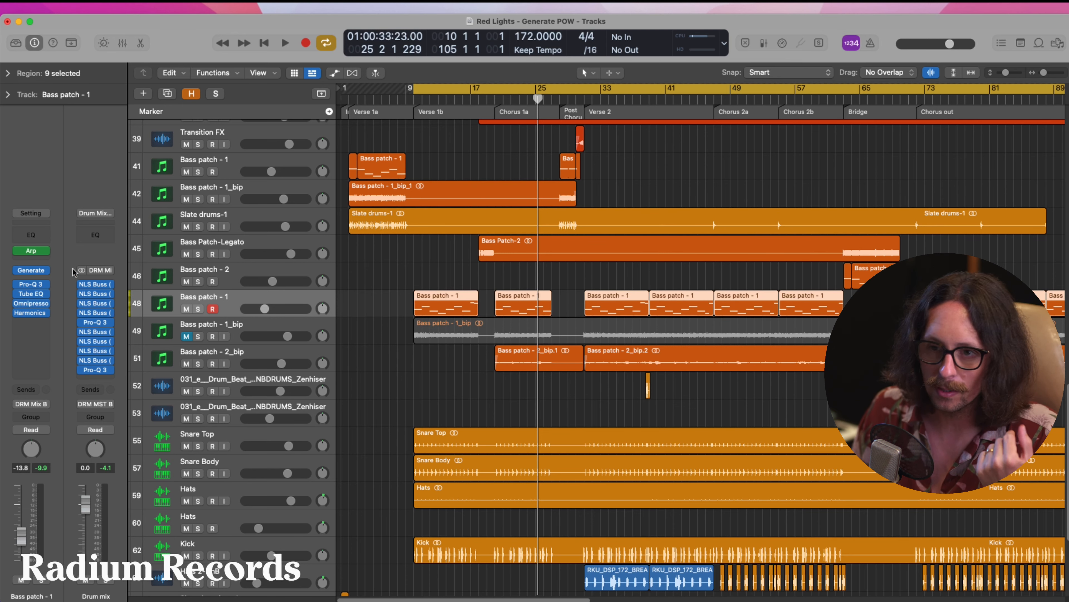
left_click(34, 270)
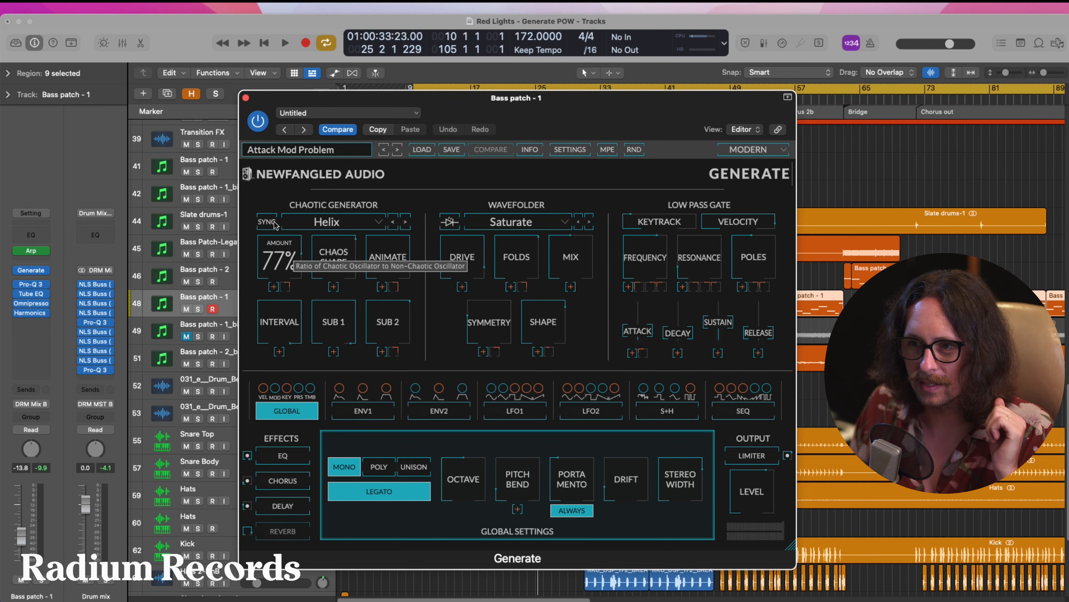
left_click(197, 309)
left_click_drag(340, 103, 424, 112)
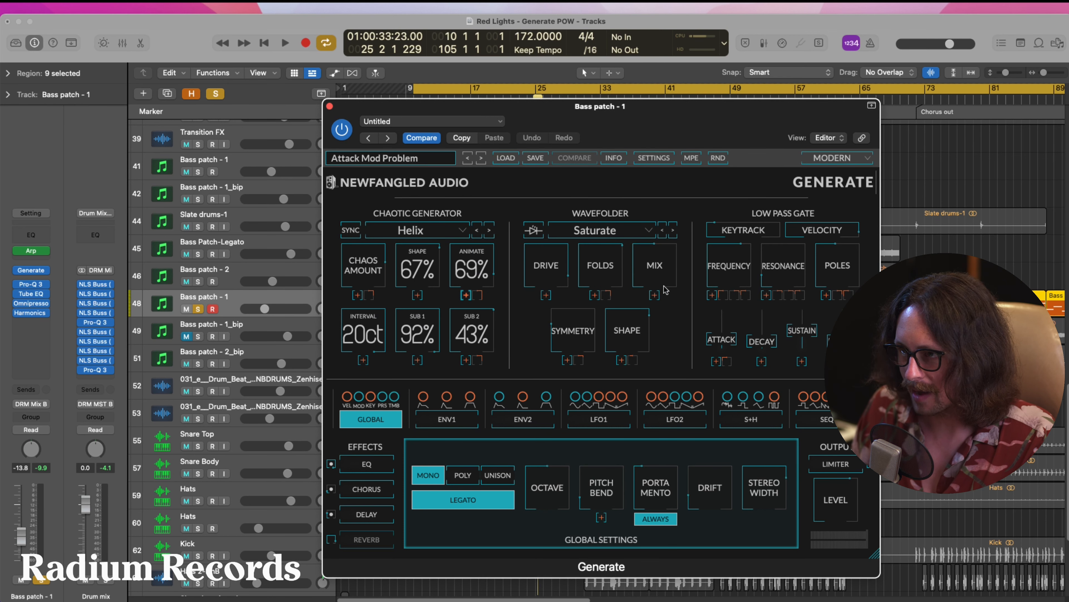
Step: Play the soloed track 48 bass, adjust Animate in Generate's Chaotic Generator, and stop playback
key("space")
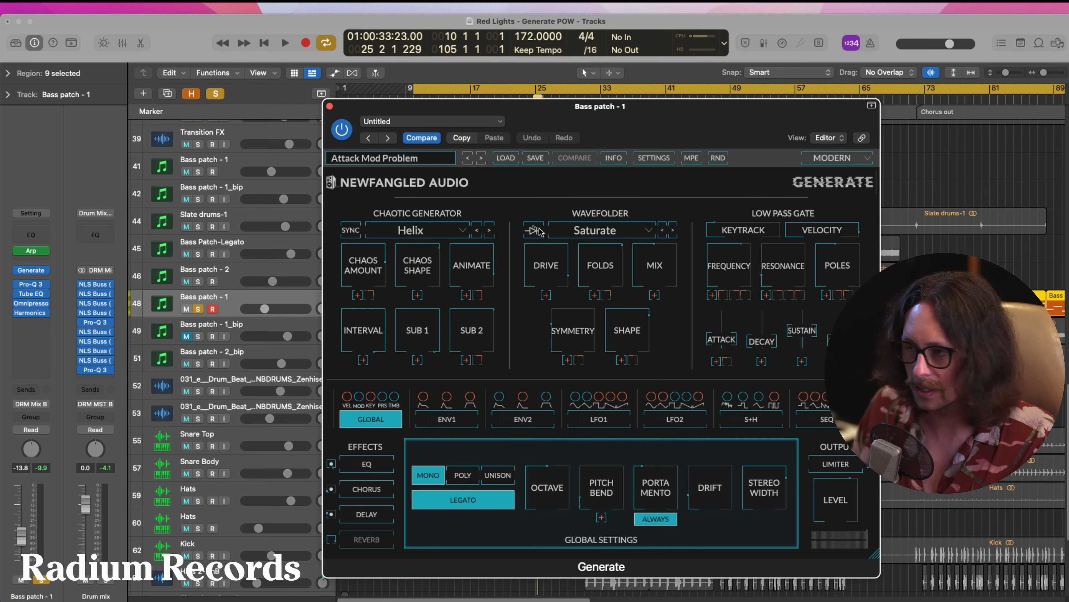
mouse_move(460, 272)
left_mouse_down()
mouse_move(460, 257)
mouse_move(449, 265)
mouse_move(447, 310)
mouse_move(453, 252)
mouse_move(453, 264)
left_mouse_up()
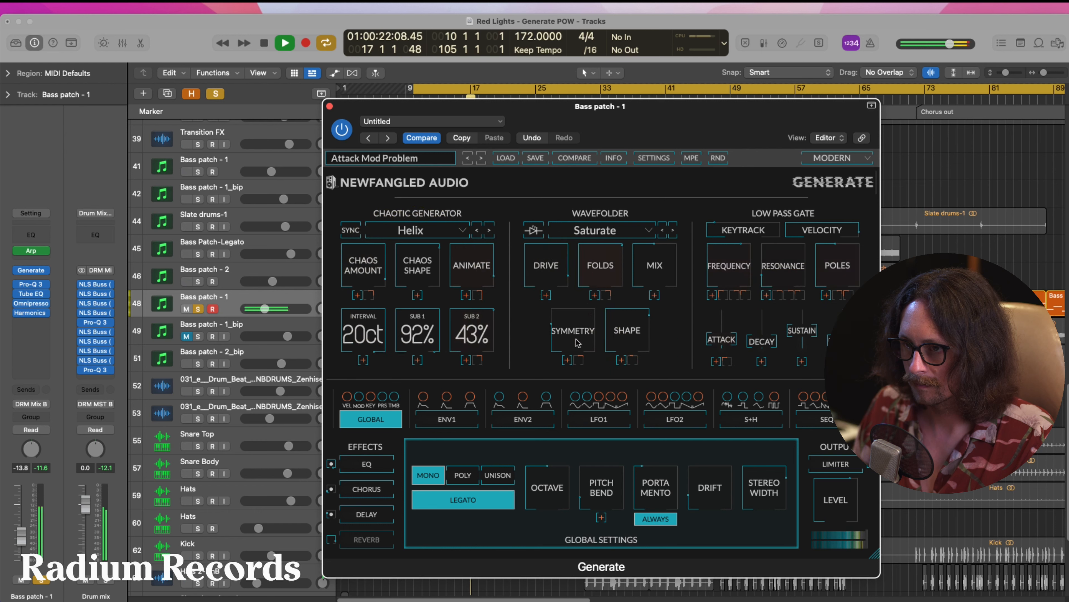
key("space")
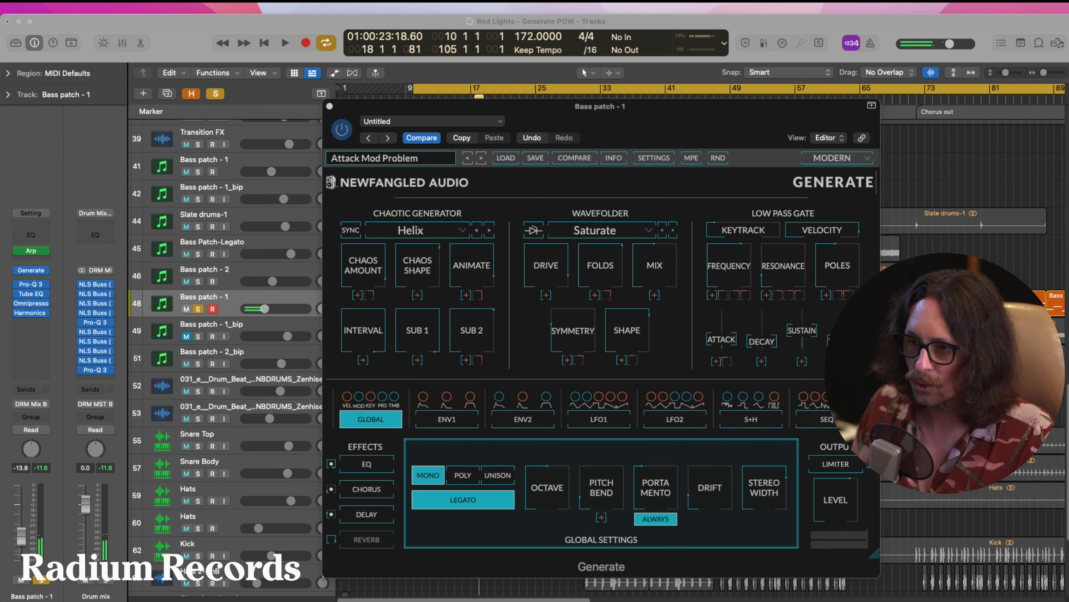
left_click(510, 282)
mouse_move(463, 335)
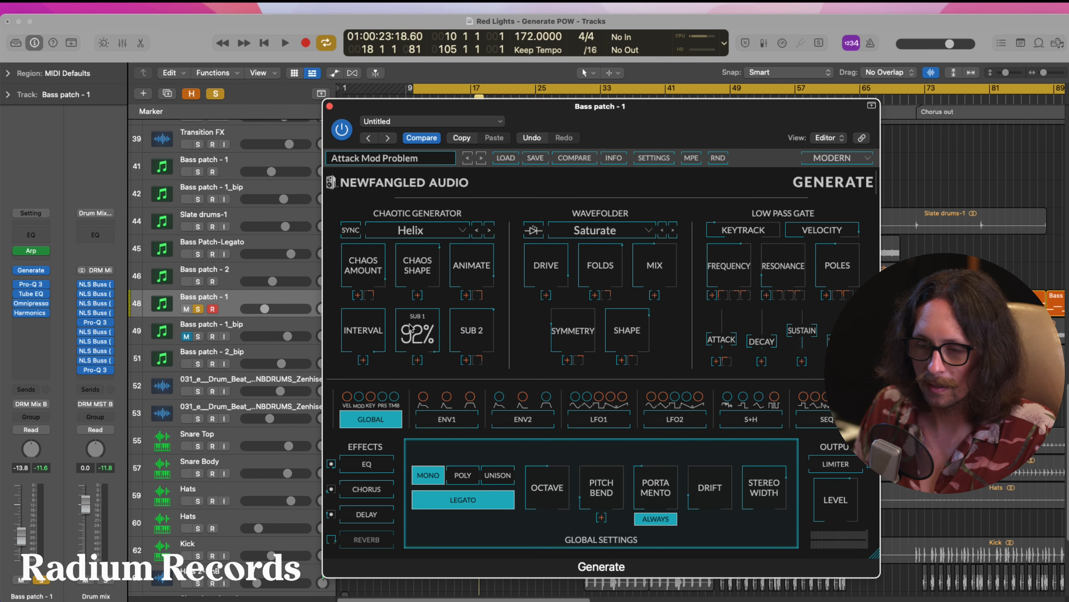
Step: Play the soloed bass while setting Sub 1 to 87% and Sub 2 to 70% in the Chaotic Generator, and stop playback
left_click_drag(470, 335, 468, 541)
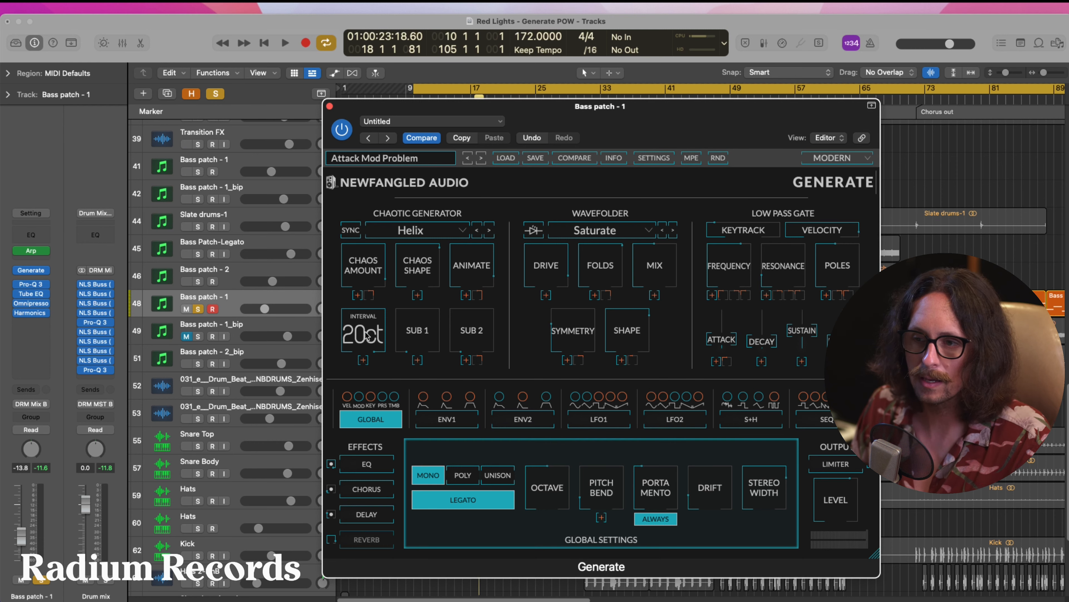
key("space")
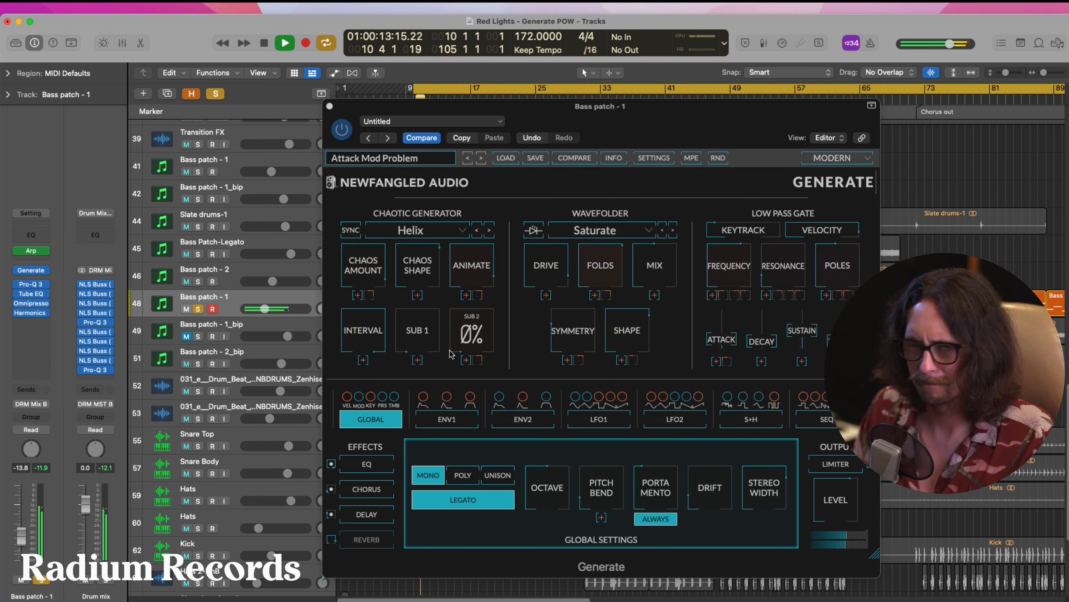
left_click_drag(428, 342, 428, 234)
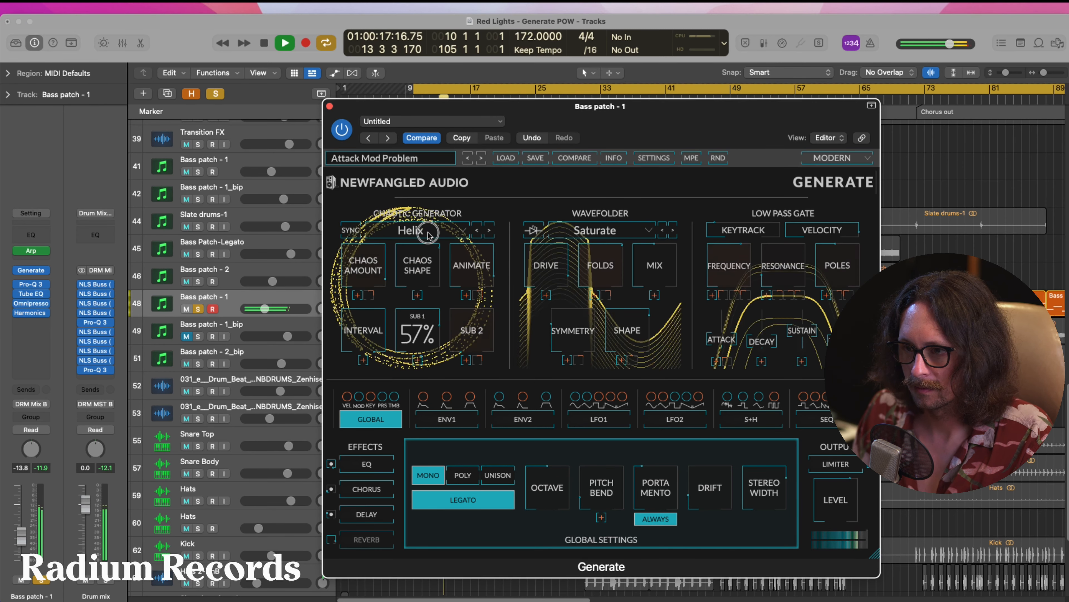
left_click_drag(464, 310, 462, 194)
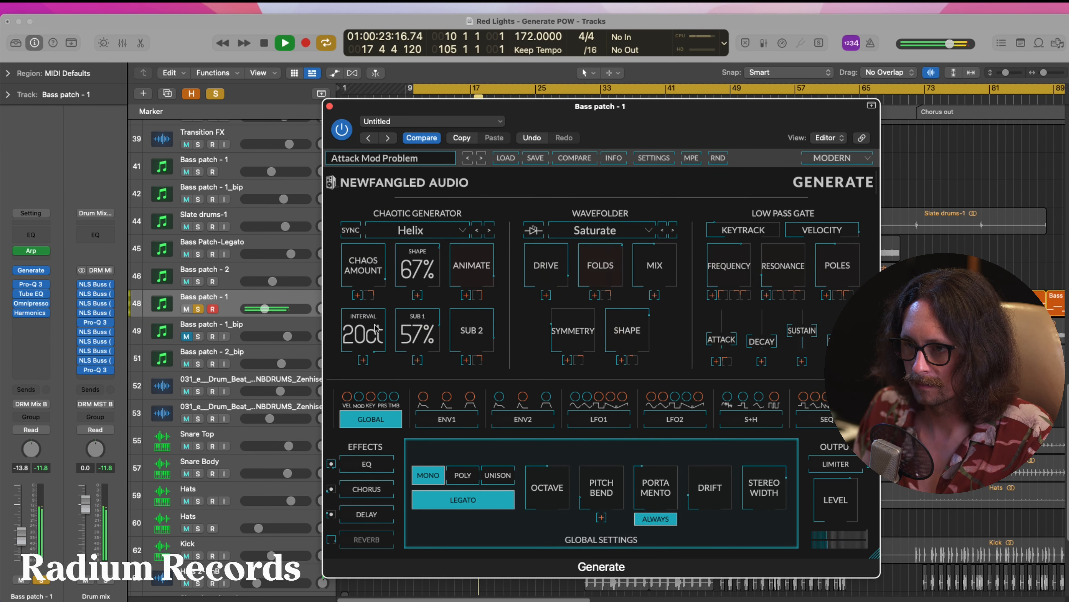
left_click(363, 360)
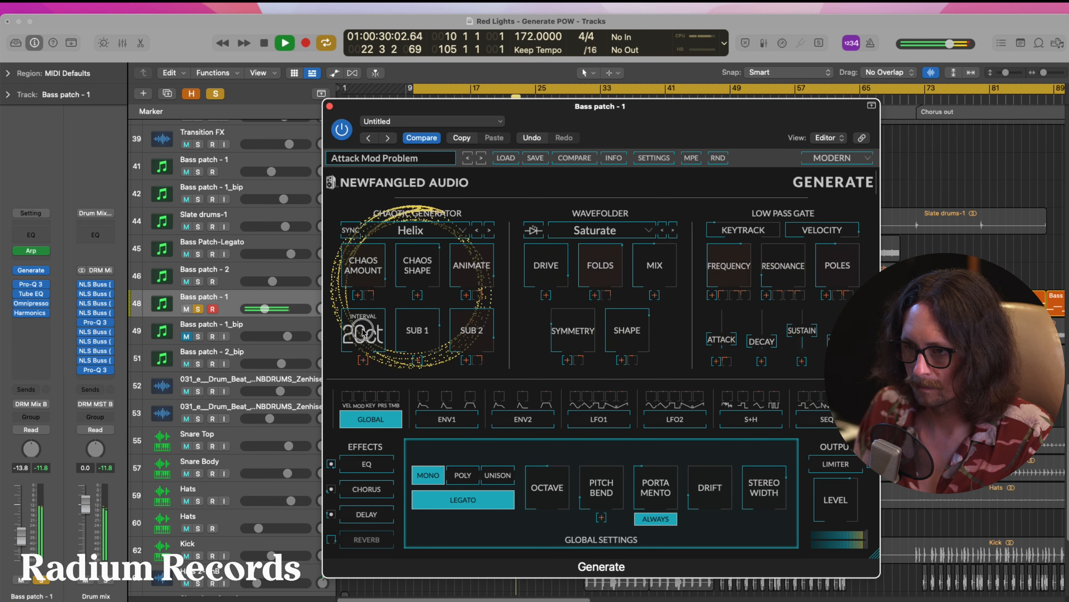
left_click_drag(415, 302, 416, 301)
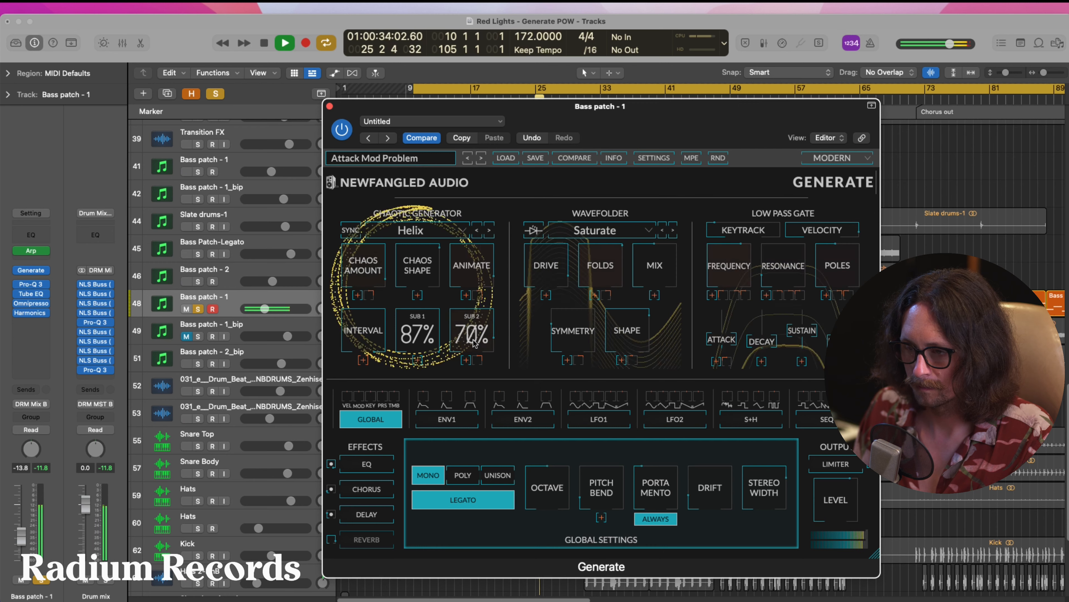
key("space")
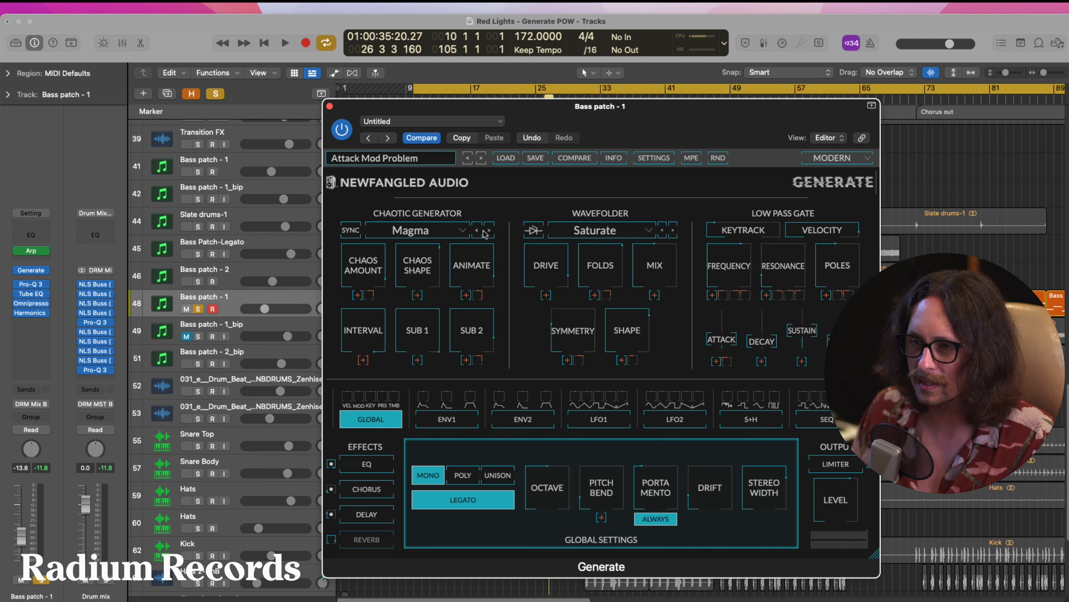
Step: Audition the Chaotic Generator types from Crescent through to Turbine during playback, and raise Chaos Shape
left_click(489, 231)
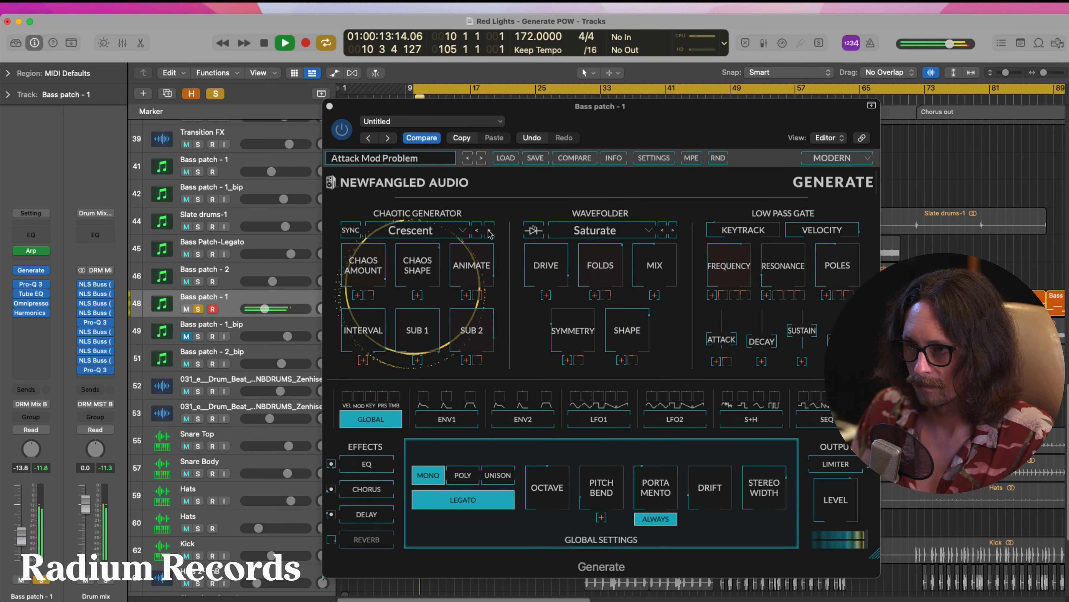
left_click(489, 230)
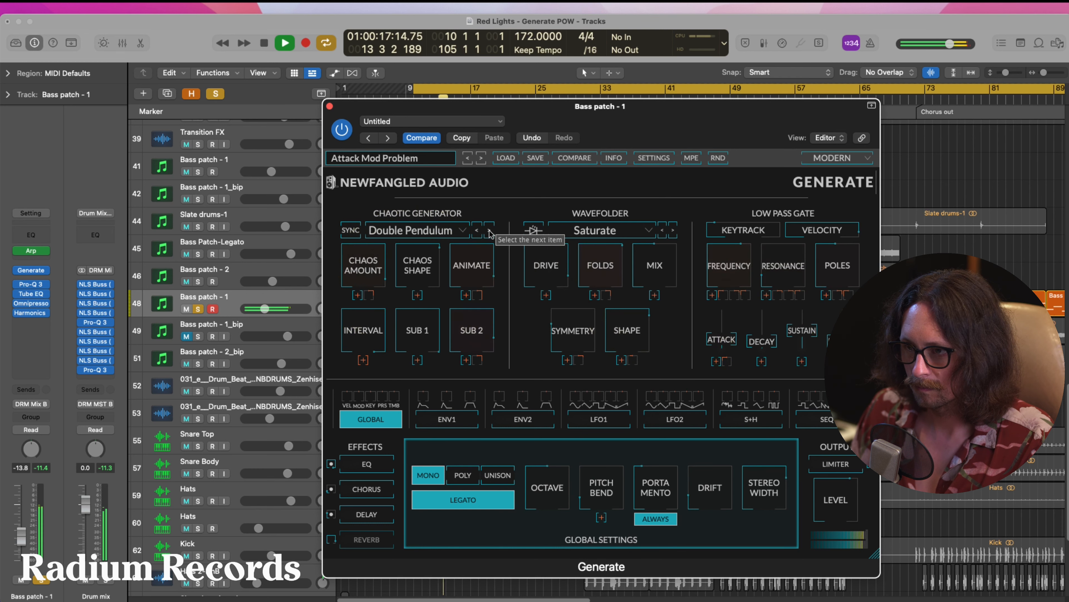
left_click(489, 230)
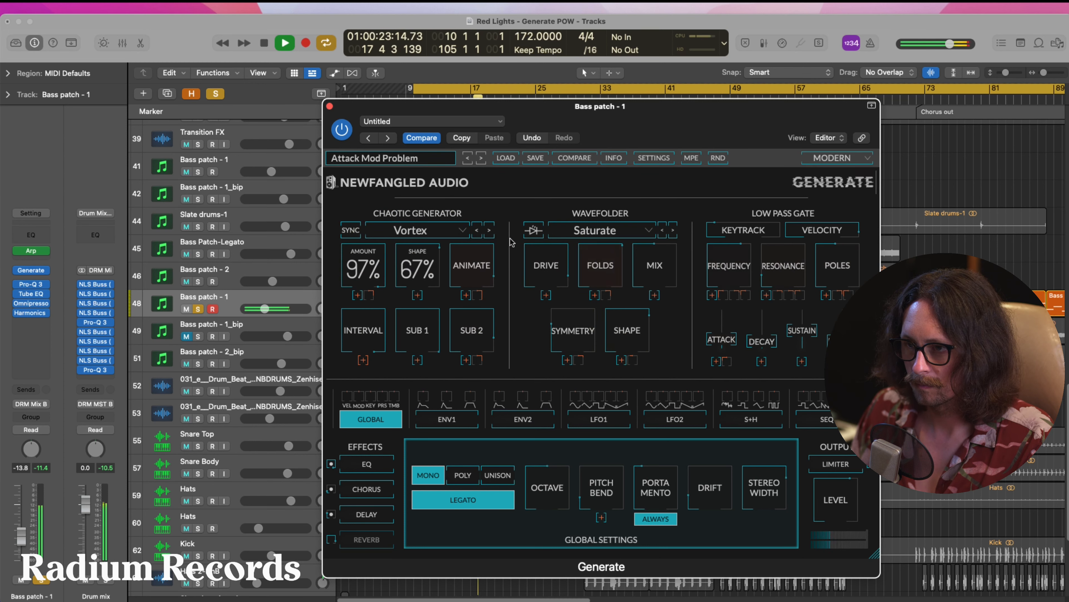
left_click(489, 231)
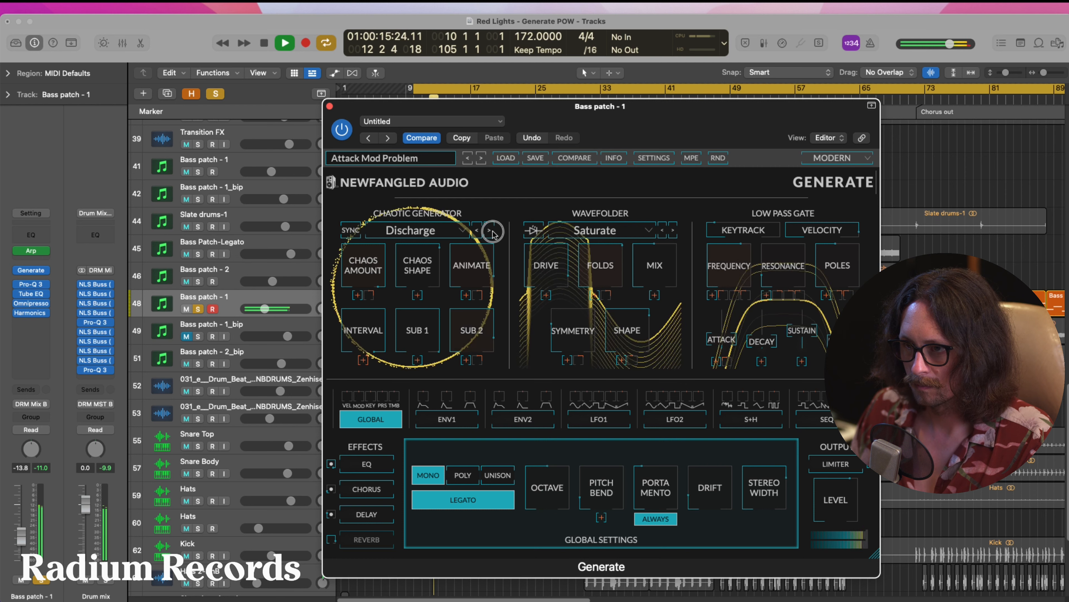
left_click_drag(426, 264, 428, 249)
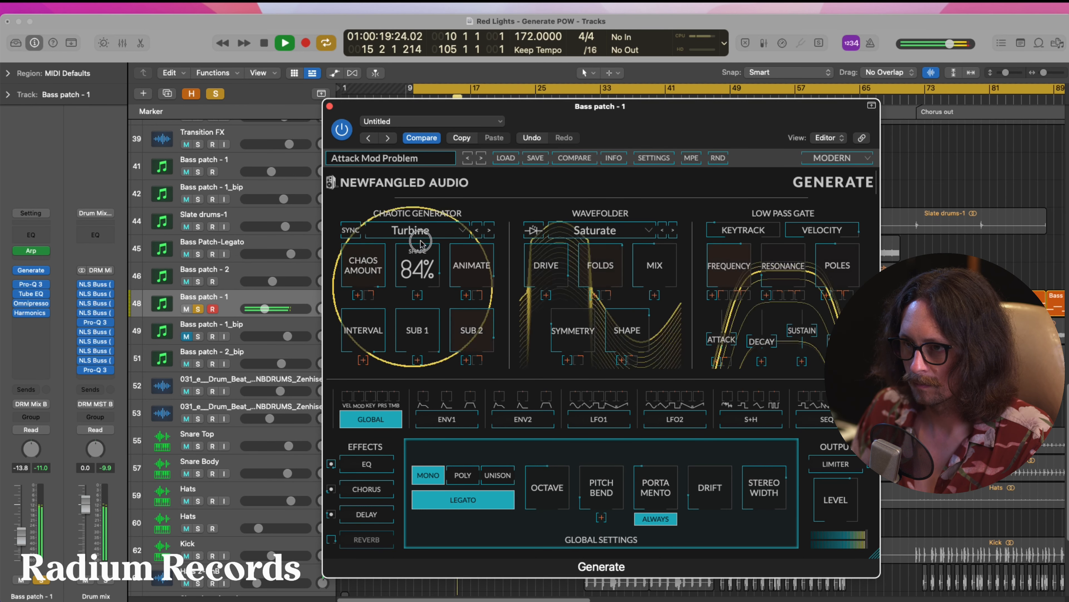
left_click_drag(413, 288, 422, 220)
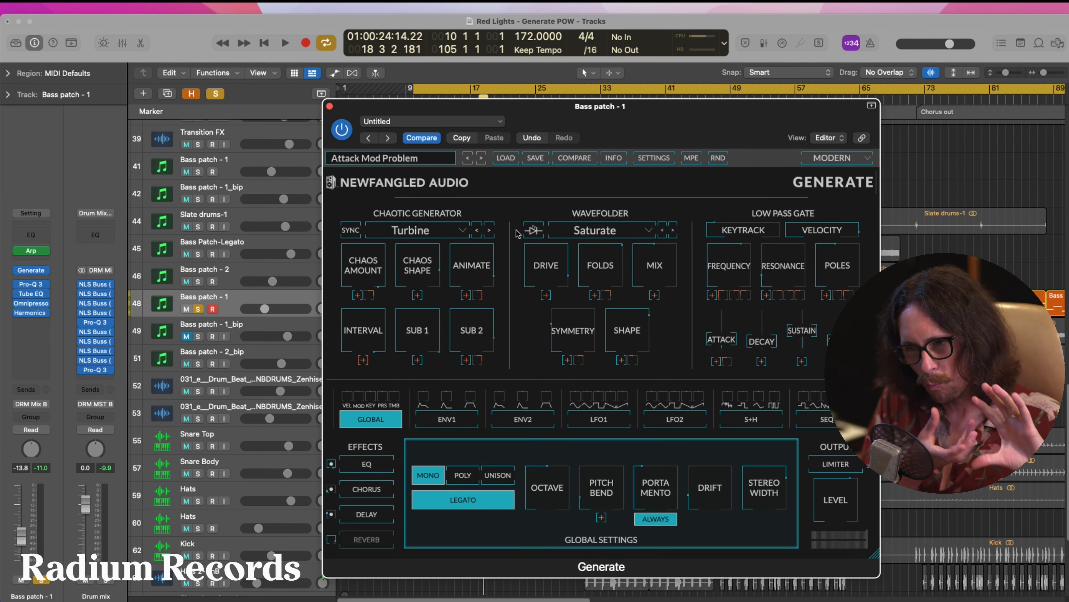
Step: Review the available Chaotic Generator and Wavefolder types, keeping Turbine and Saturate selected
left_click(435, 231)
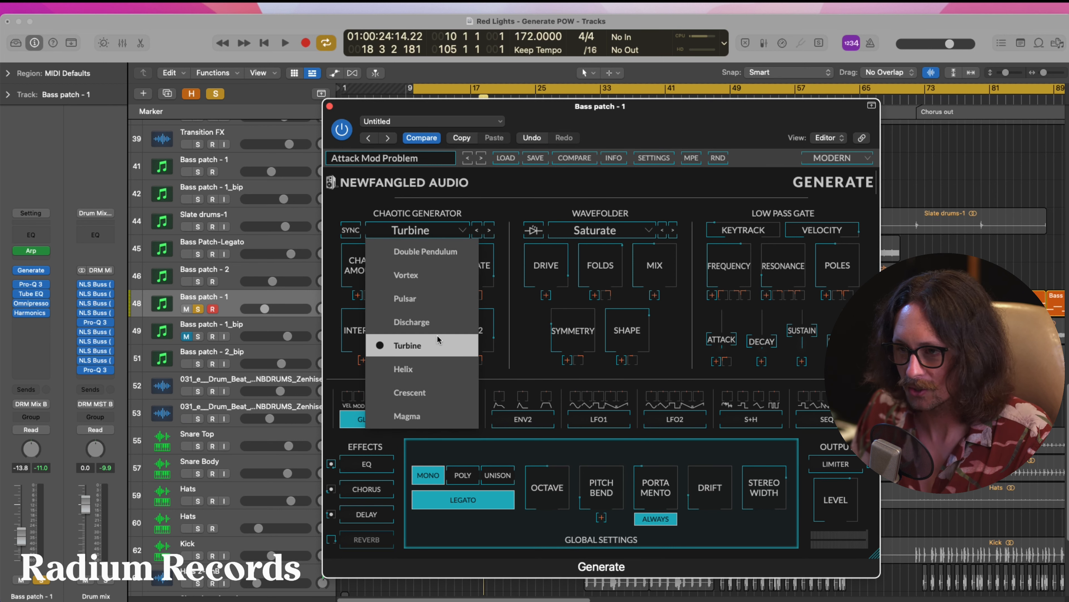
left_click(588, 243)
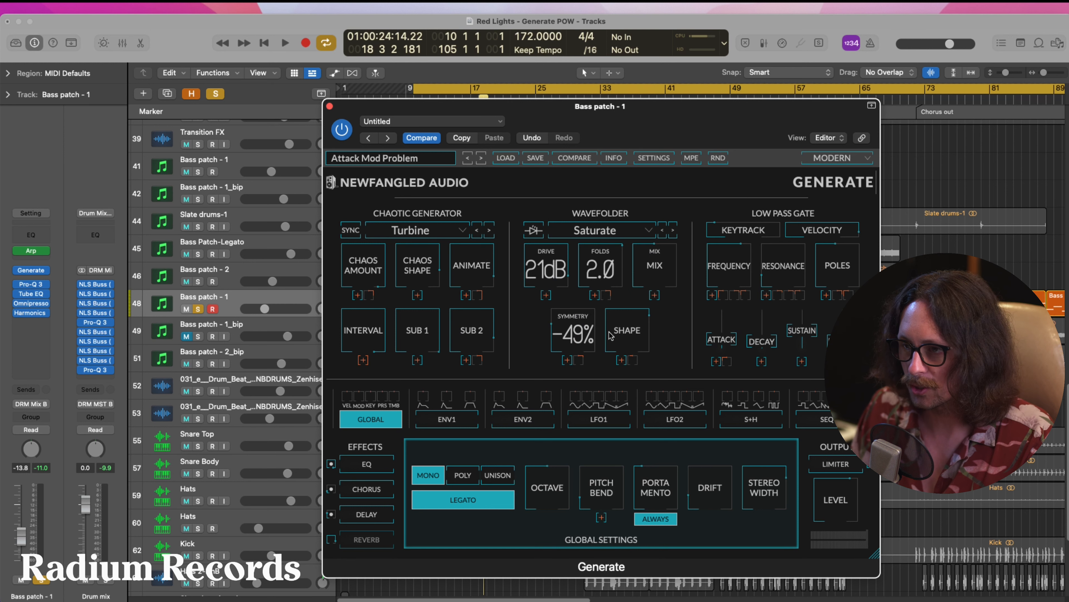
left_click(642, 231)
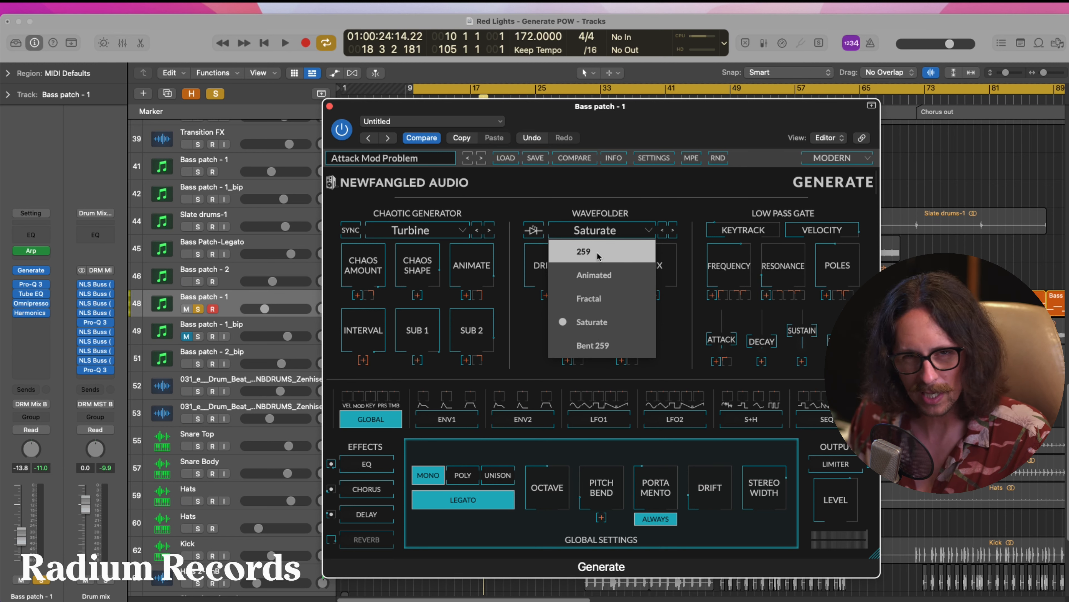
left_click(679, 191)
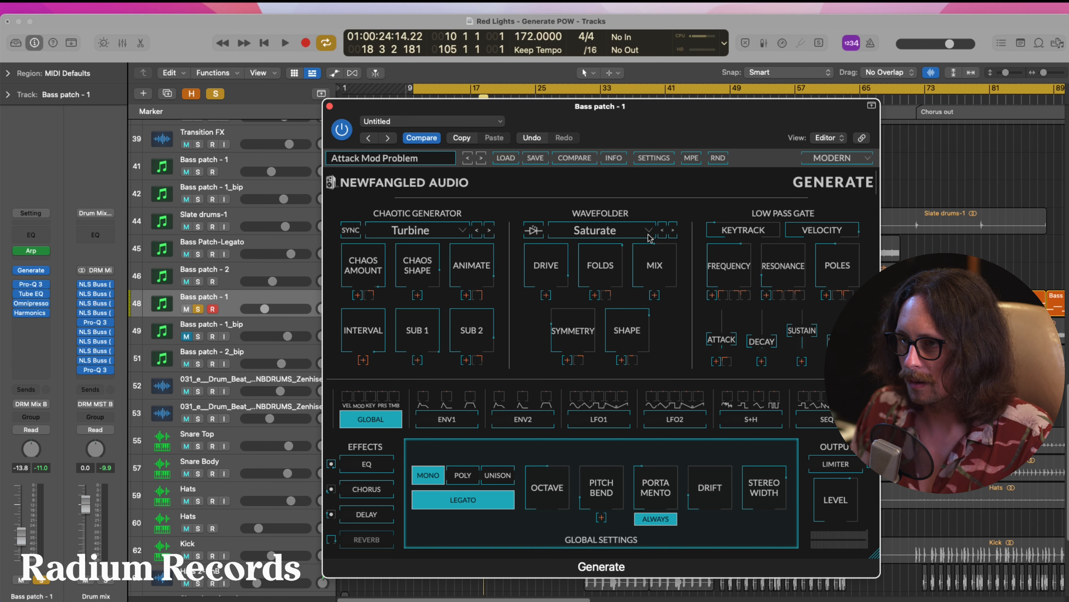
Step: Play the bass and raise the Wavefolder's Folds to 2.9 and Mix to 93%
key("space")
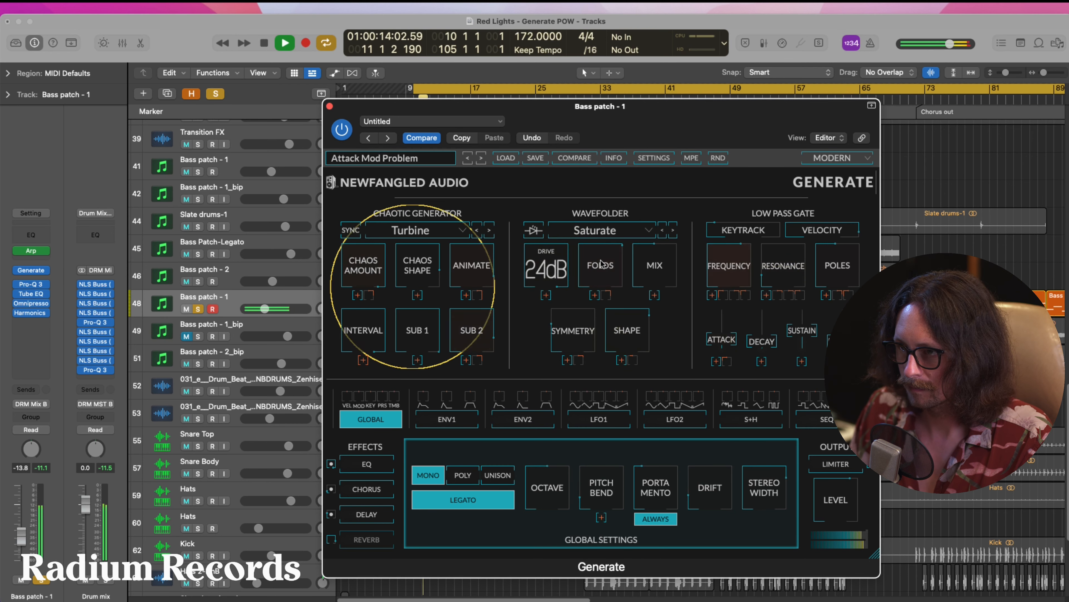
left_click_drag(606, 233, 606, 223)
left_click_drag(654, 269, 653, 224)
Step: Cycle through the Chaotic Generator types during playback and settle on Helix
left_click(481, 233)
left_click(481, 233)
left_click(482, 233)
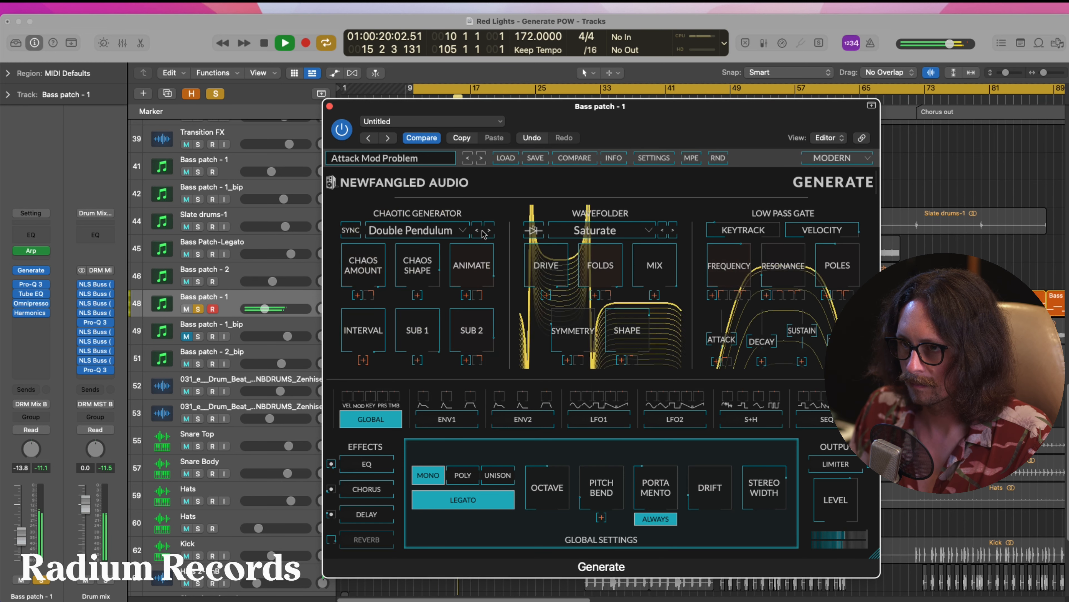
left_click(481, 233)
left_click(481, 233)
left_click(481, 233)
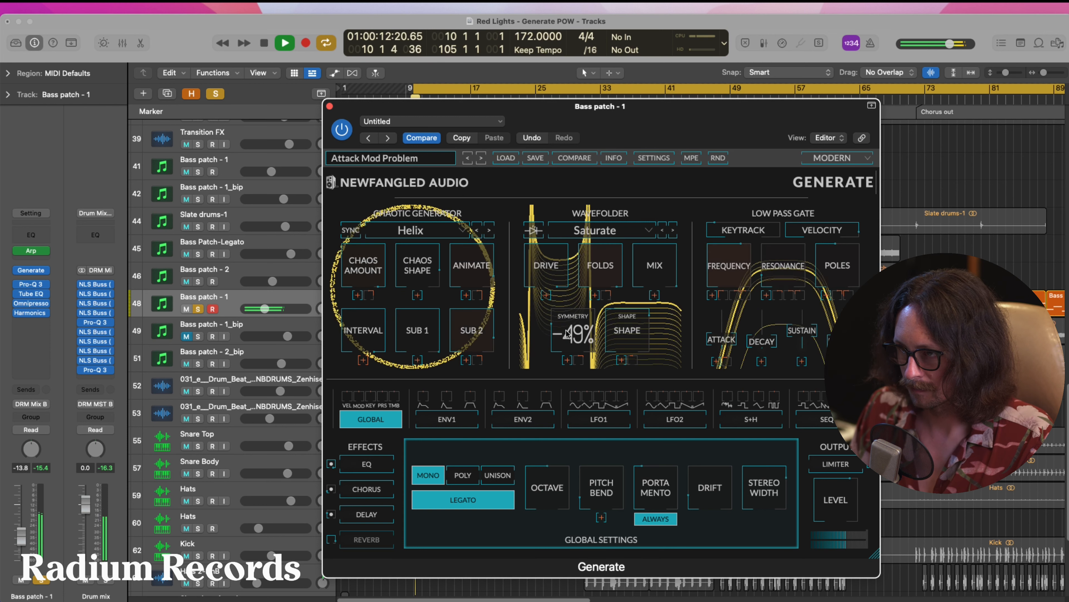
Step: Audition the Wavefolder types Bent 259, 259, Animated and Fractal, adjusting Drive and setting Mix to 81%
left_click(673, 230)
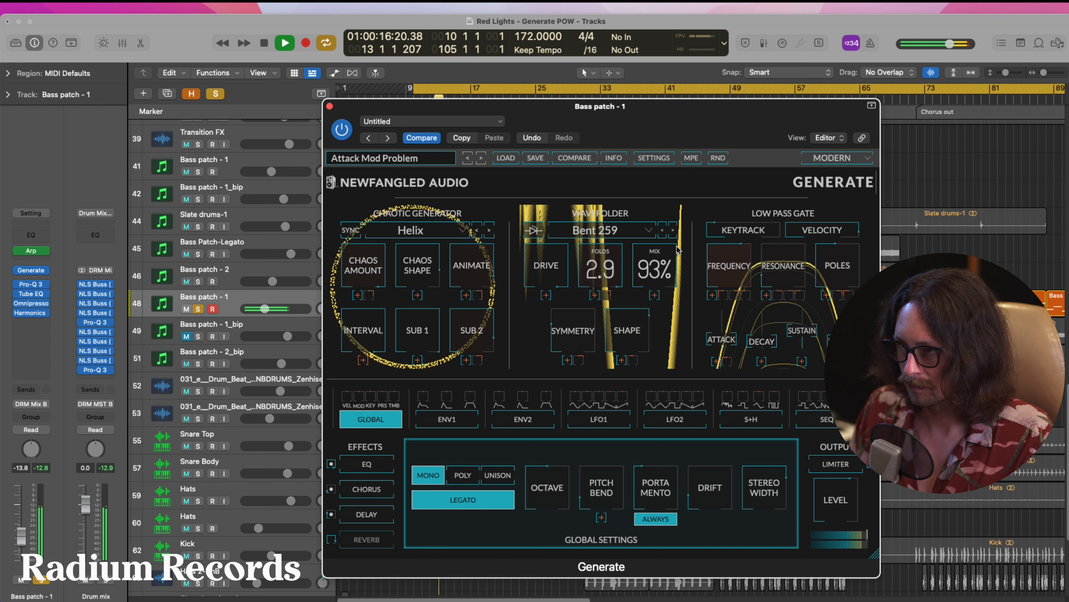
left_click(673, 230)
left_click_drag(546, 266, 541, 312)
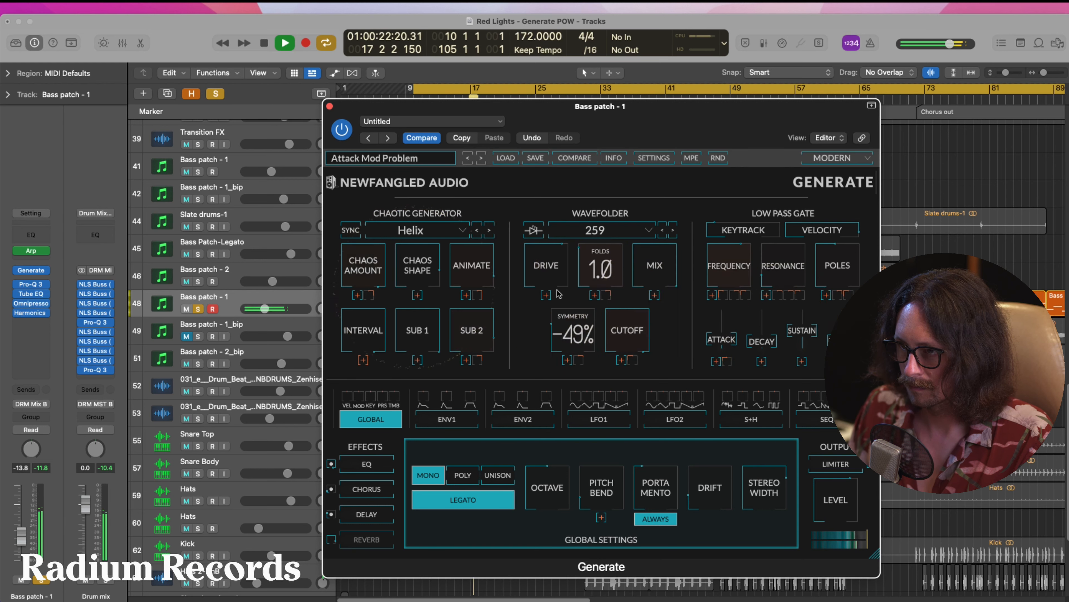
left_click(673, 231)
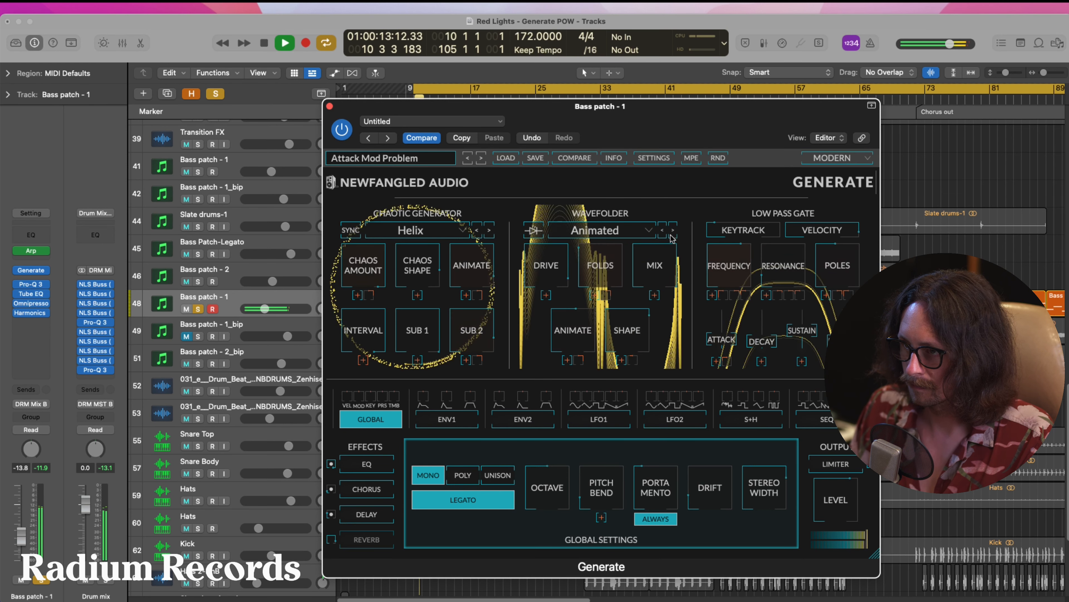
left_click_drag(652, 290, 656, 265)
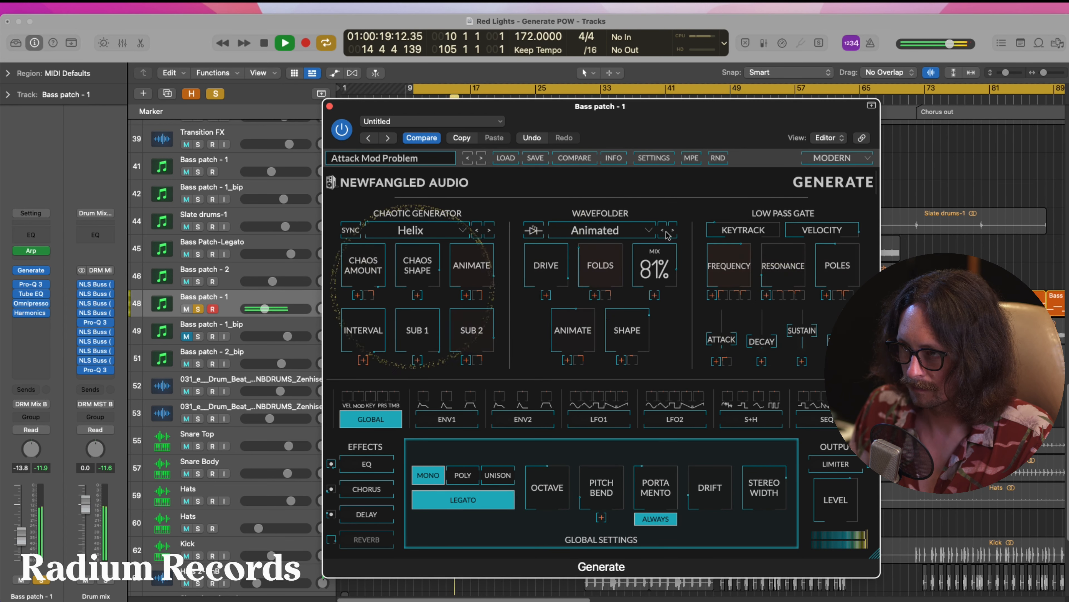
left_click(671, 232)
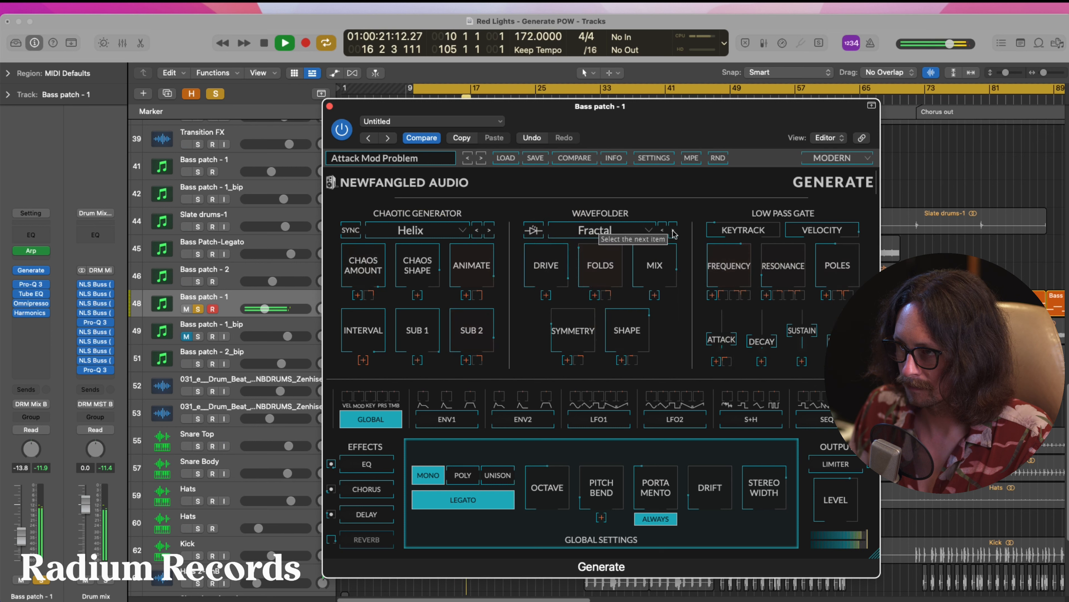
Step: Sweep the Low Pass Gate's Frequency down to 38 Hz and back up, and raise its Resonance
left_click_drag(727, 280, 732, 266)
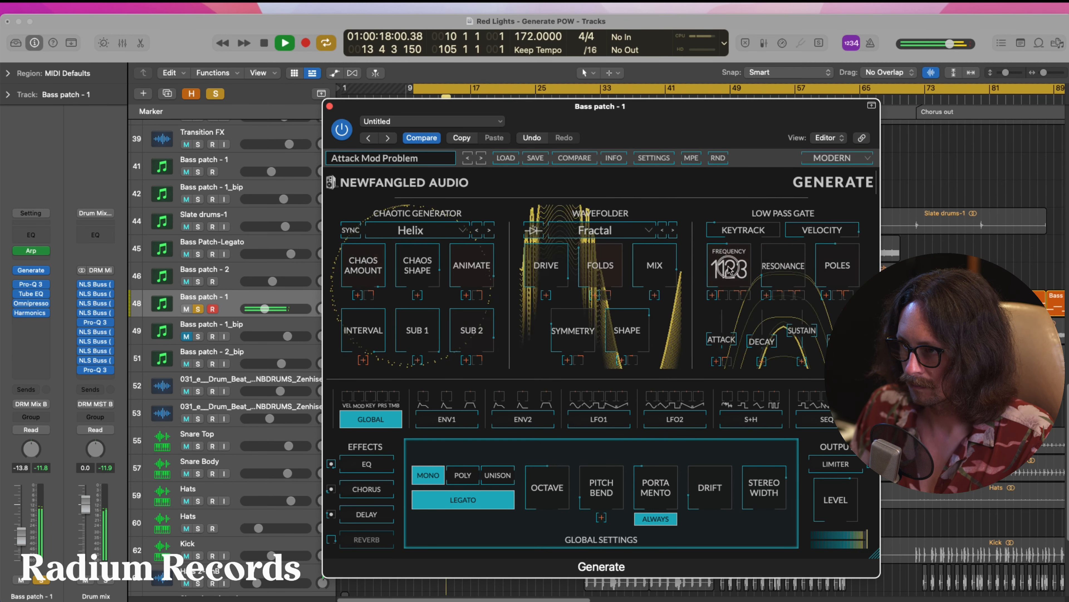
left_click_drag(726, 282, 722, 294)
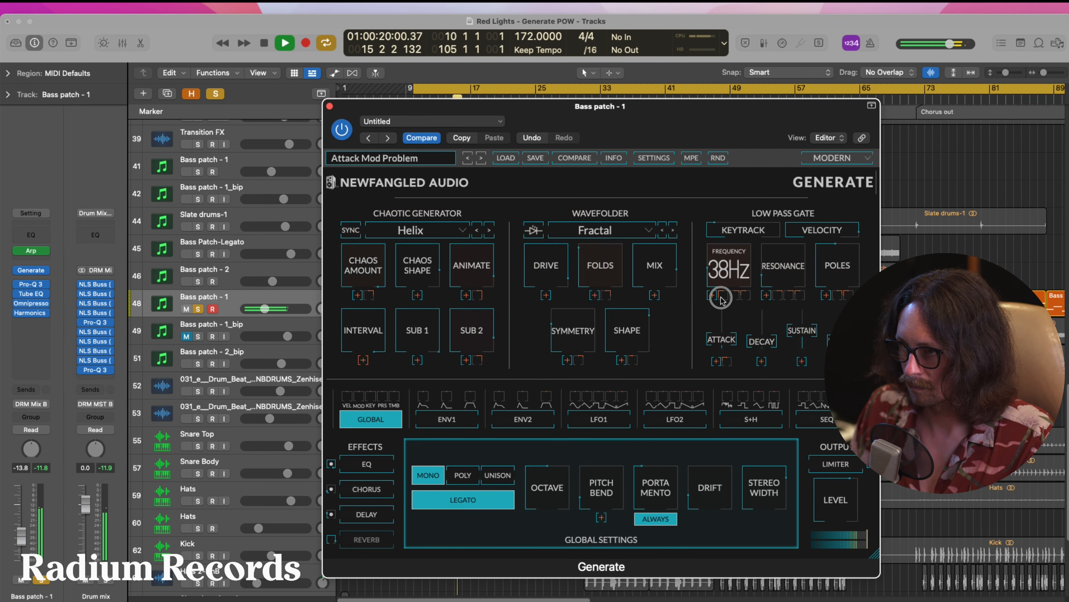
left_click_drag(729, 243, 733, 236)
left_click_drag(763, 274, 770, 230)
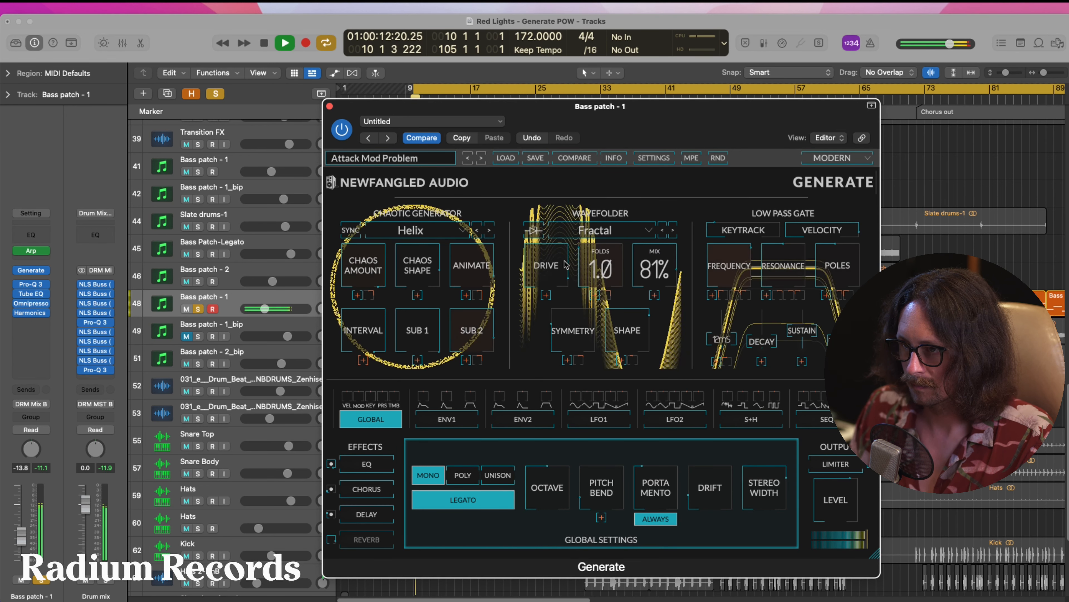
Step: Set the Wavefolder to Saturate with Drive at 22 dB and Symmetry at 87%, and adjust its Mix and Shape
left_click_drag(559, 264, 559, 258)
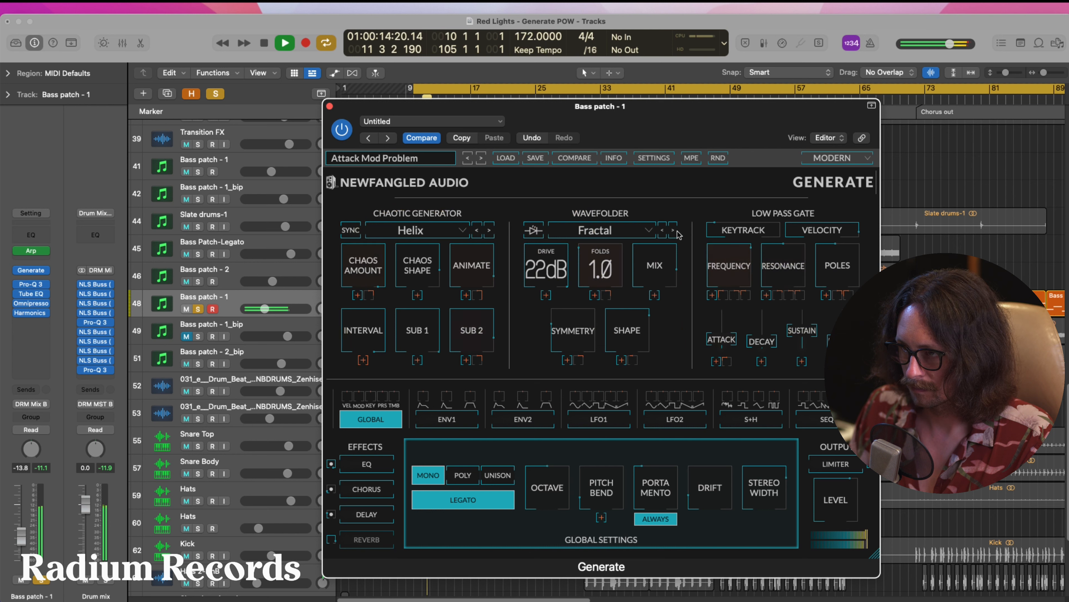
left_click_drag(654, 258, 654, 251)
left_click_drag(622, 379, 622, 383)
mouse_move(574, 340)
left_mouse_down()
mouse_move(573, 350)
mouse_move(574, 333)
left_mouse_up()
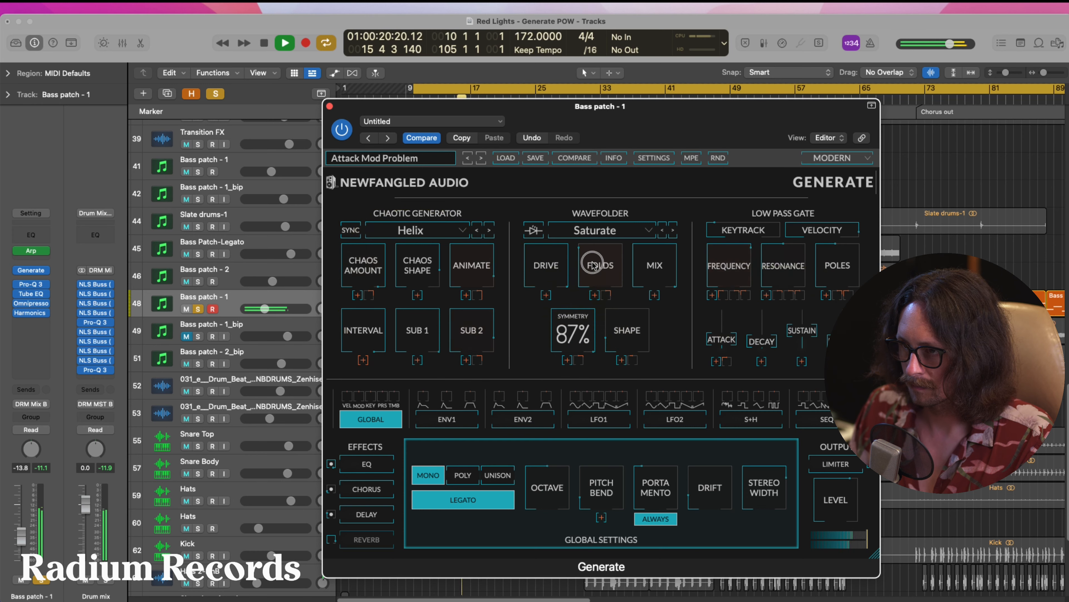